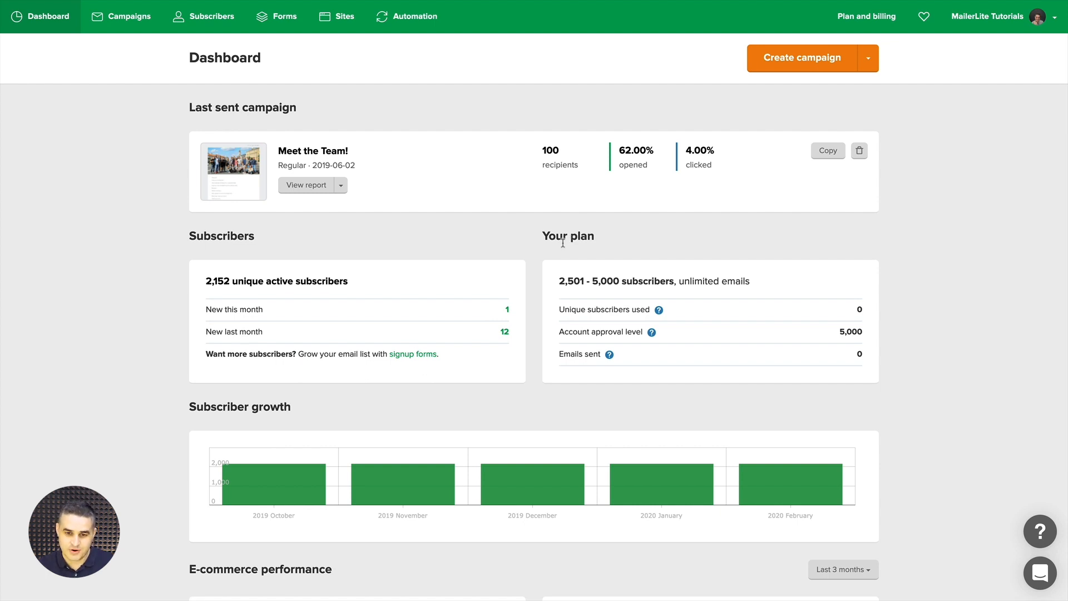
Switch to the Google Drive Start Guiding folder holding Start Guiding.png
key(ctrl+Tab)
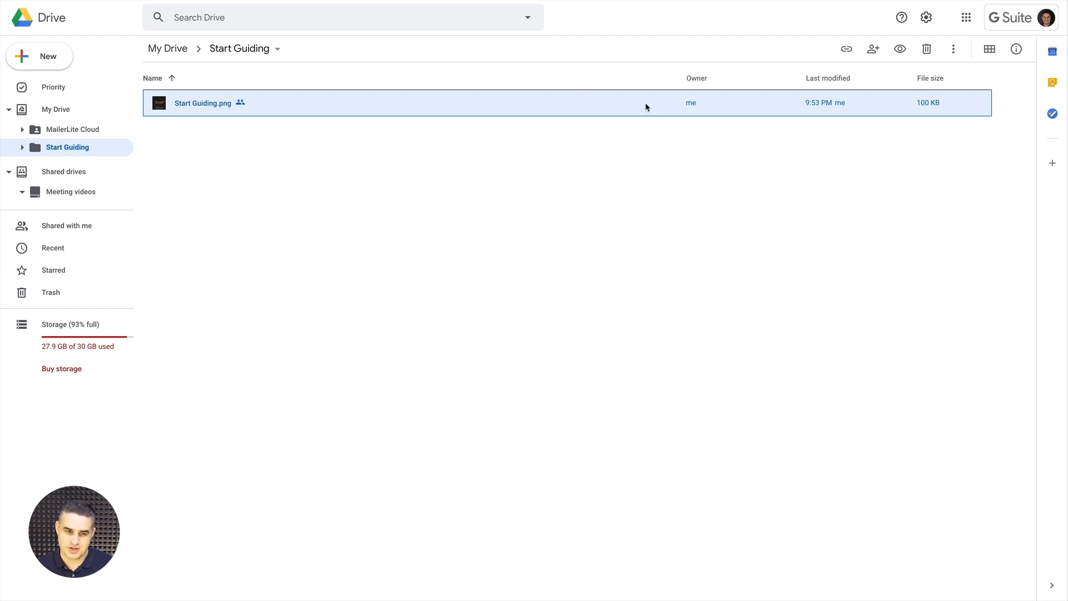
Select Start Guiding.png and switch its link sharing off
click(517, 140)
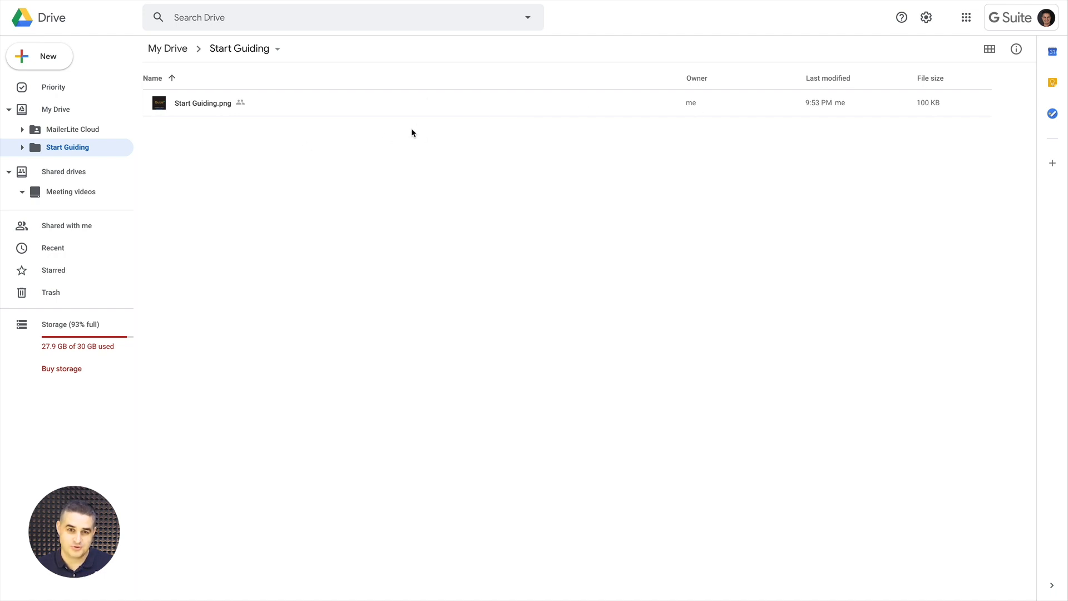
click(359, 108)
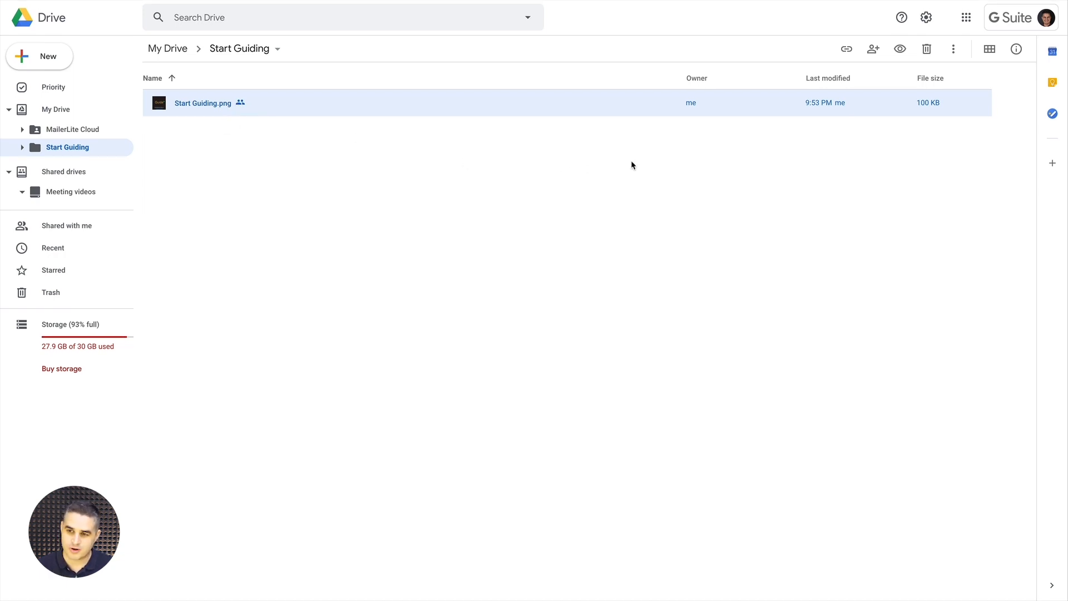
click(846, 51)
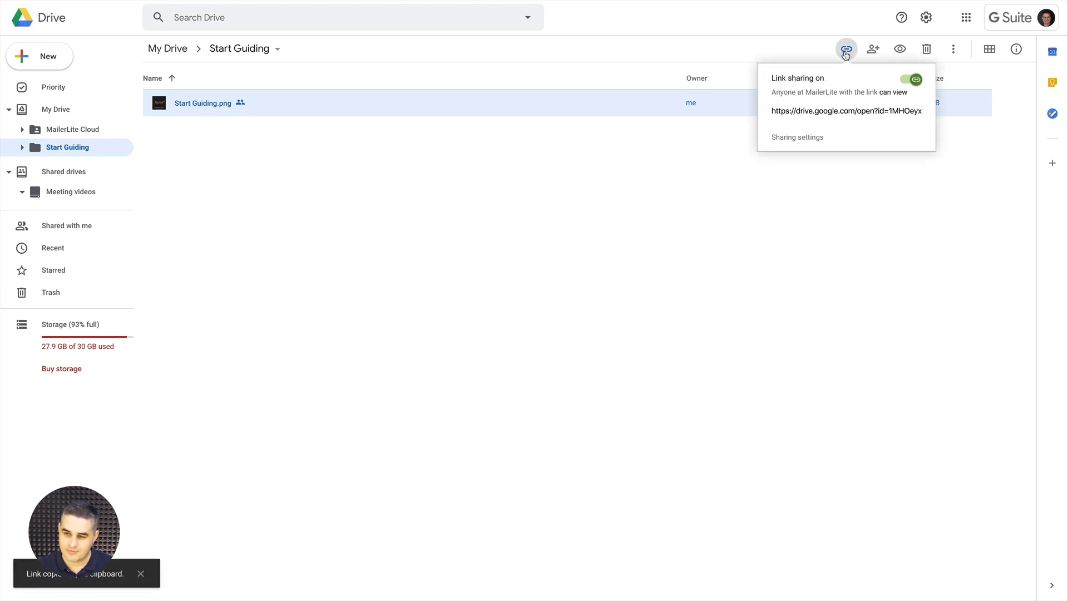
click(914, 80)
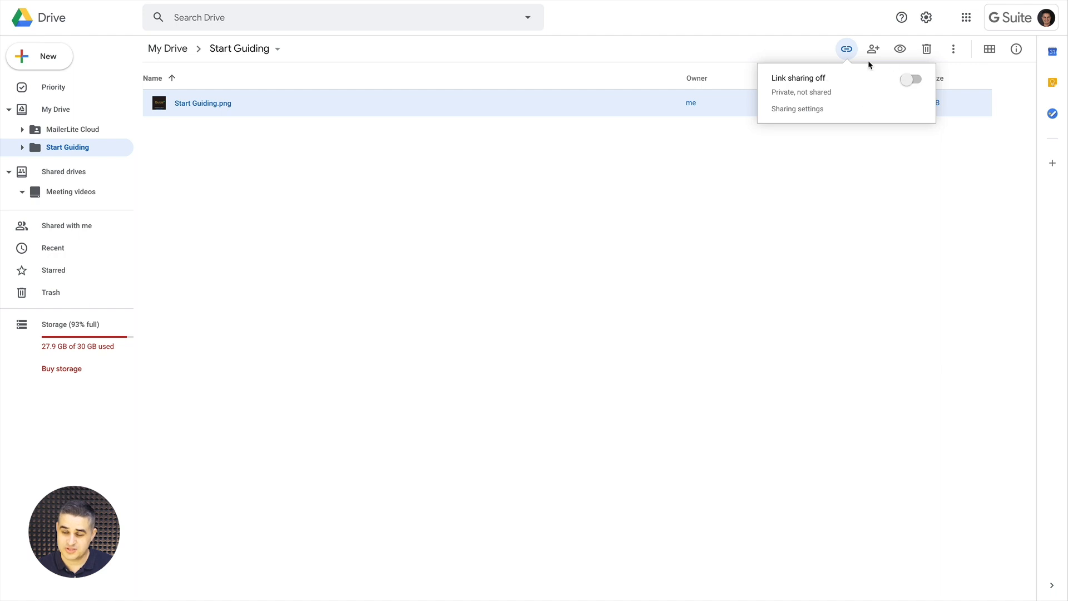
click(906, 79)
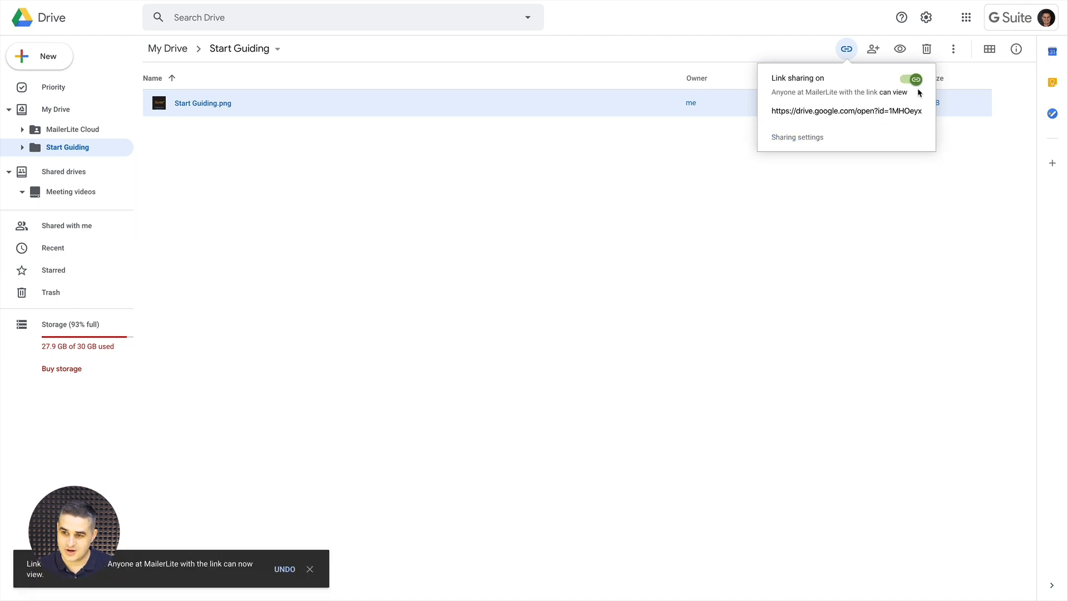
click(912, 80)
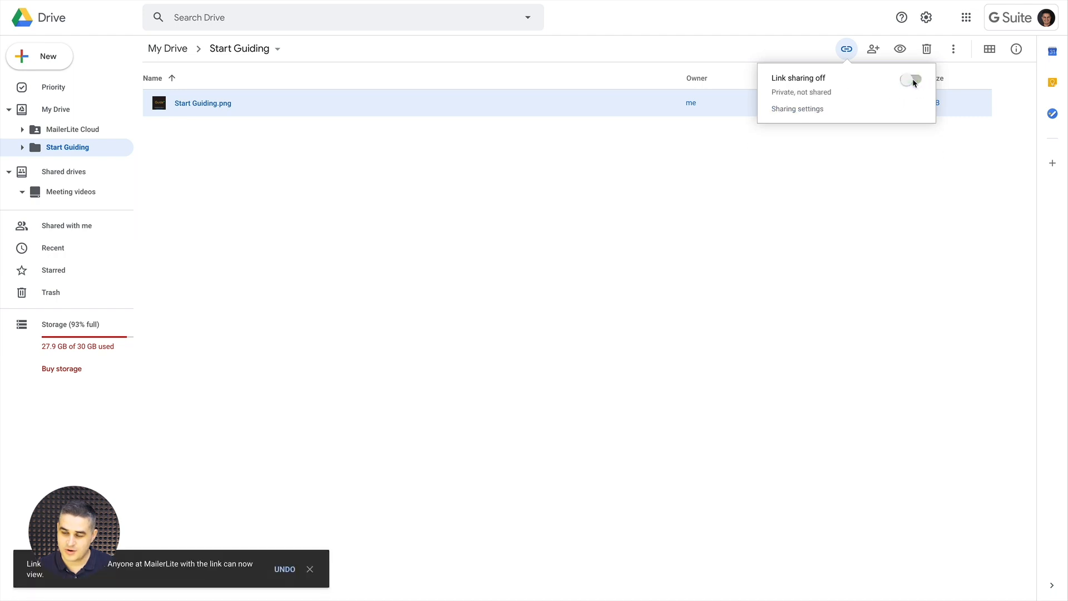
click(804, 47)
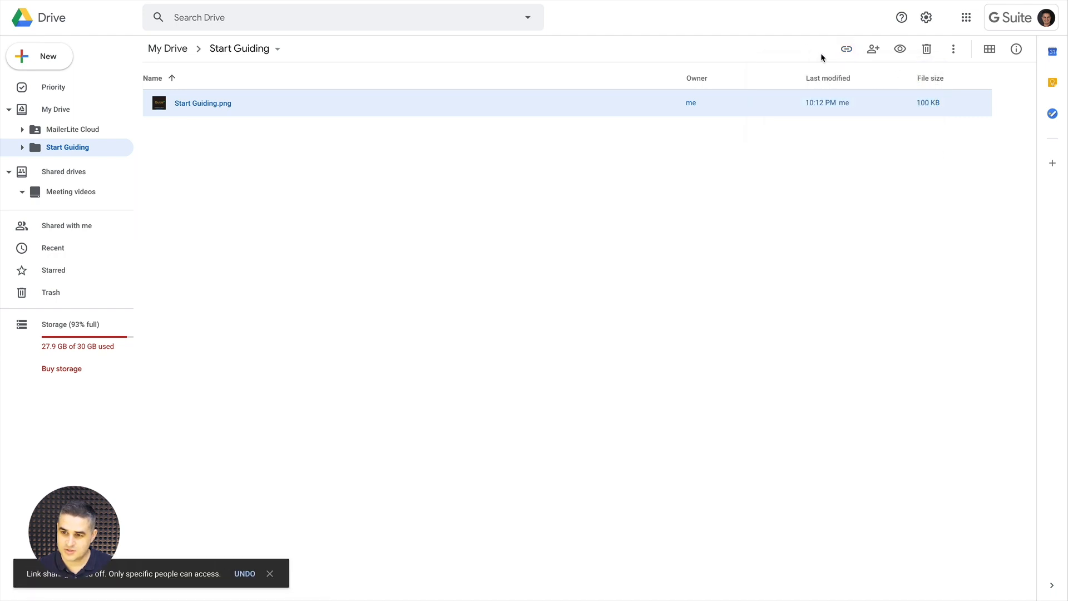
Set Start Guiding.png's link sharing to On - Anyone with the link, Can view, and save
click(873, 50)
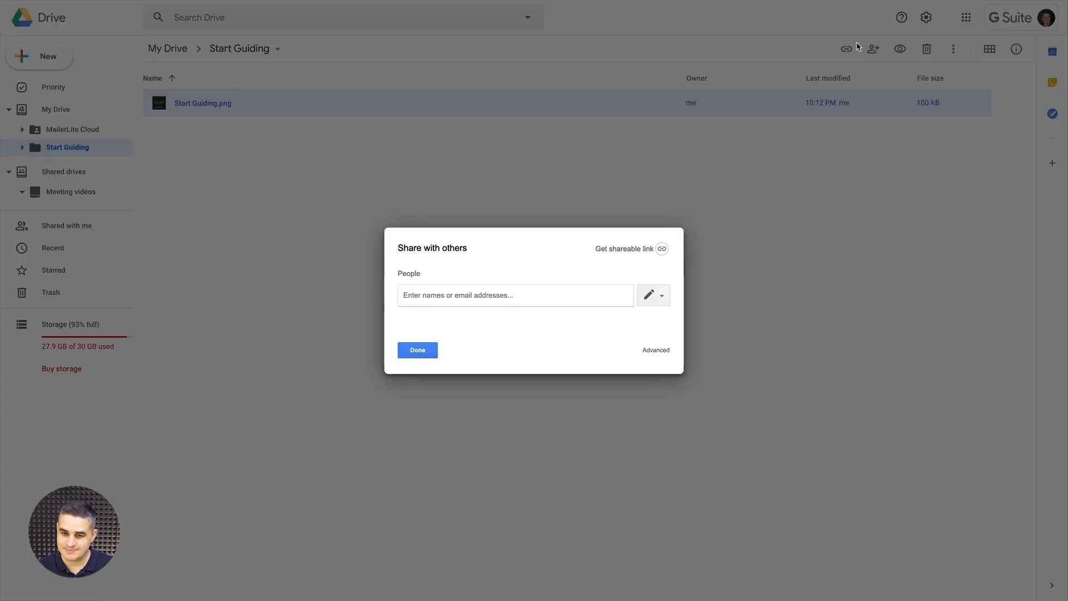
click(640, 248)
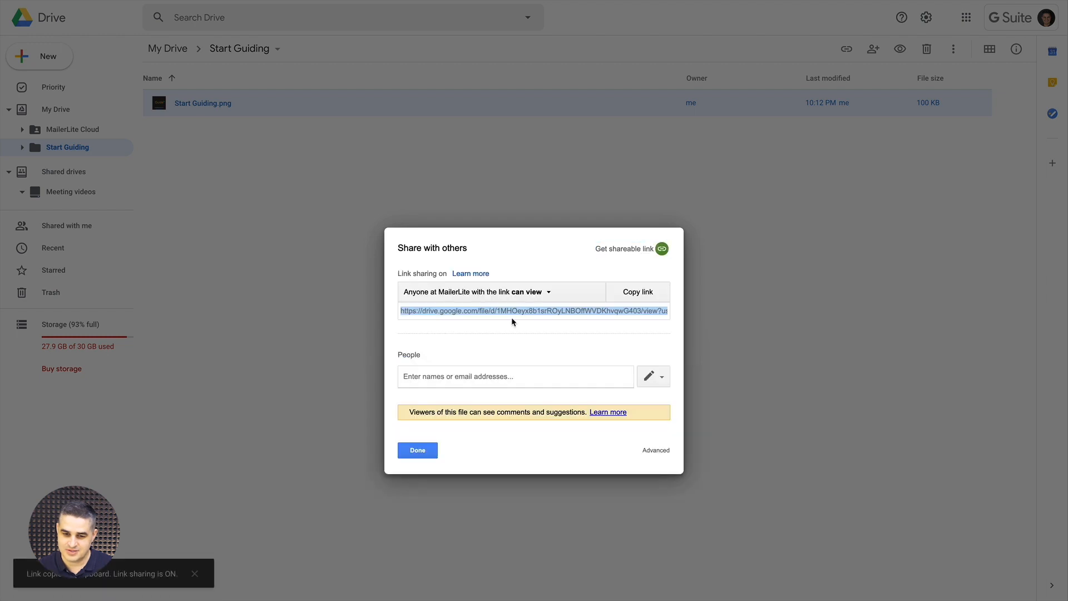
click(503, 321)
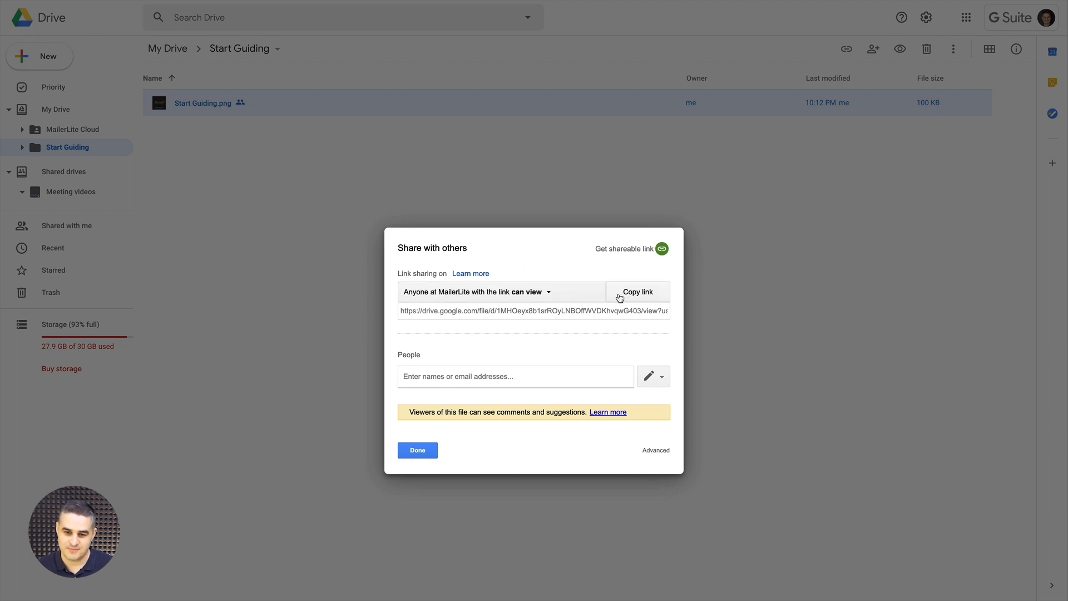
click(547, 293)
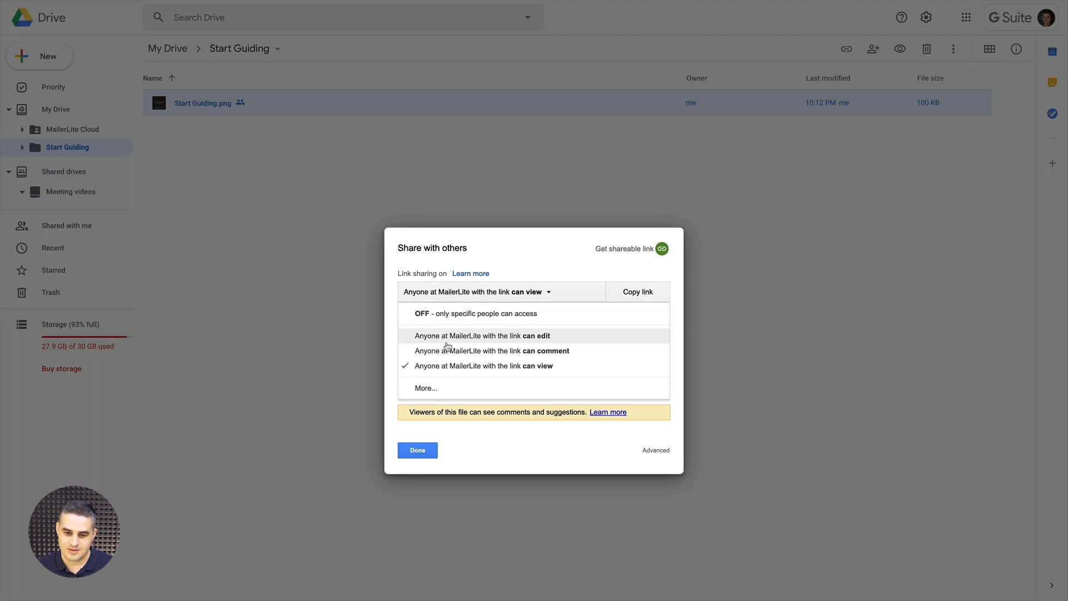
click(432, 388)
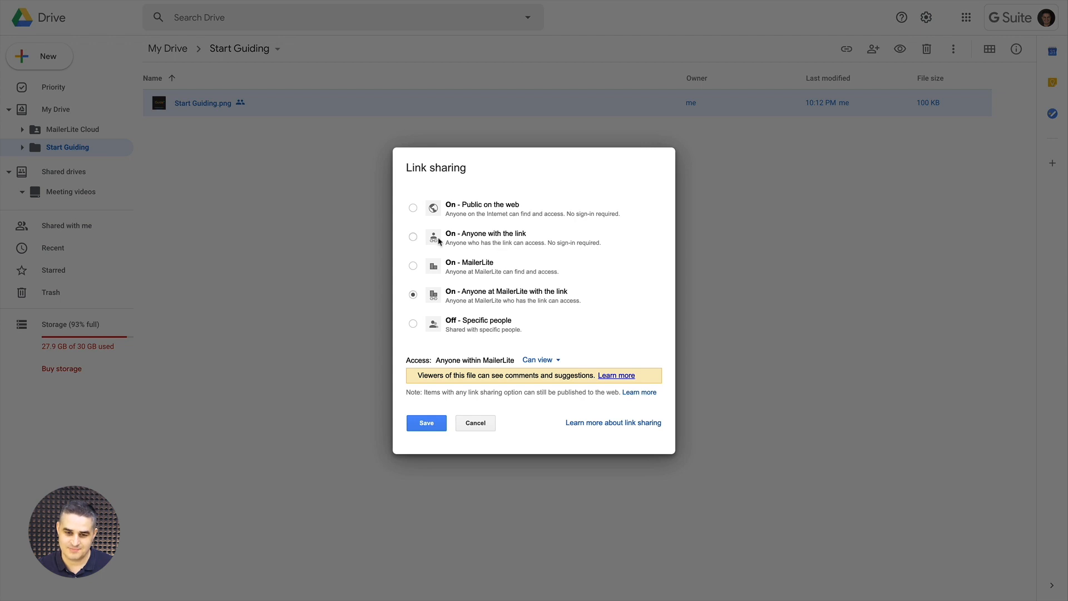
click(413, 238)
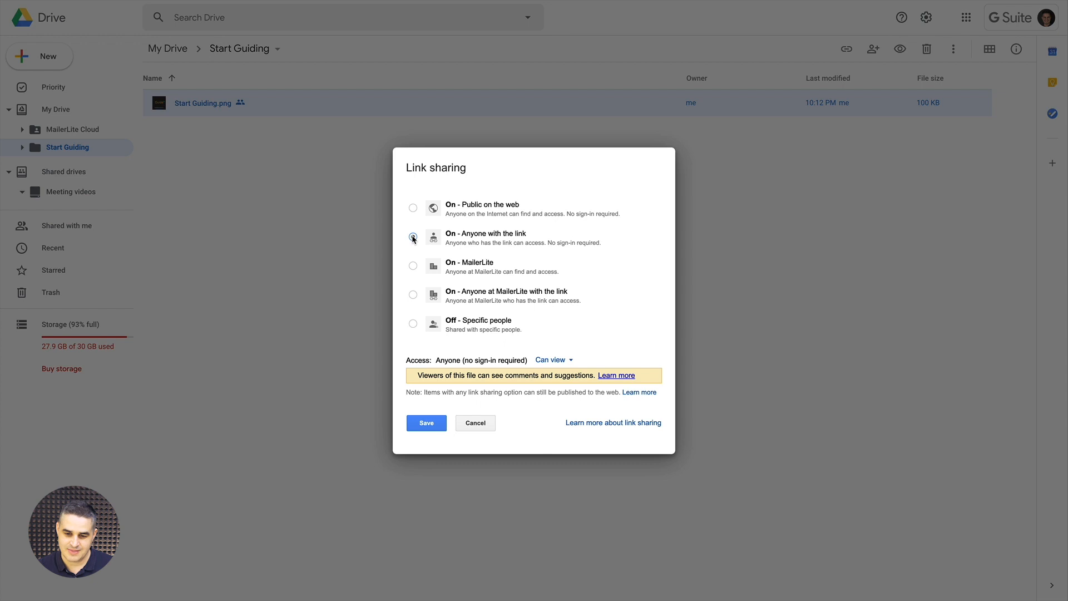
click(567, 365)
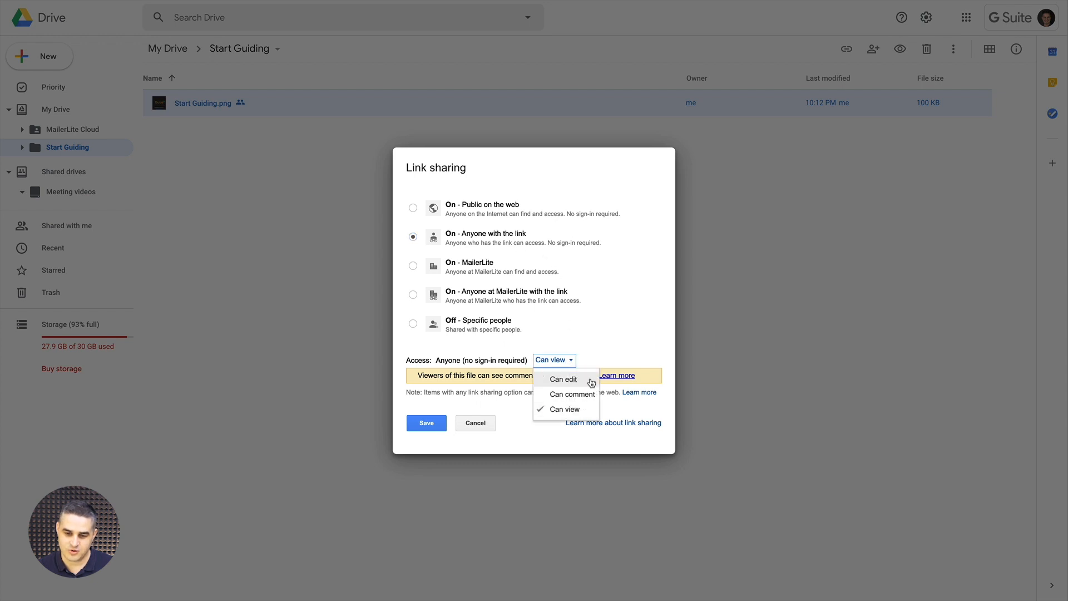
click(601, 348)
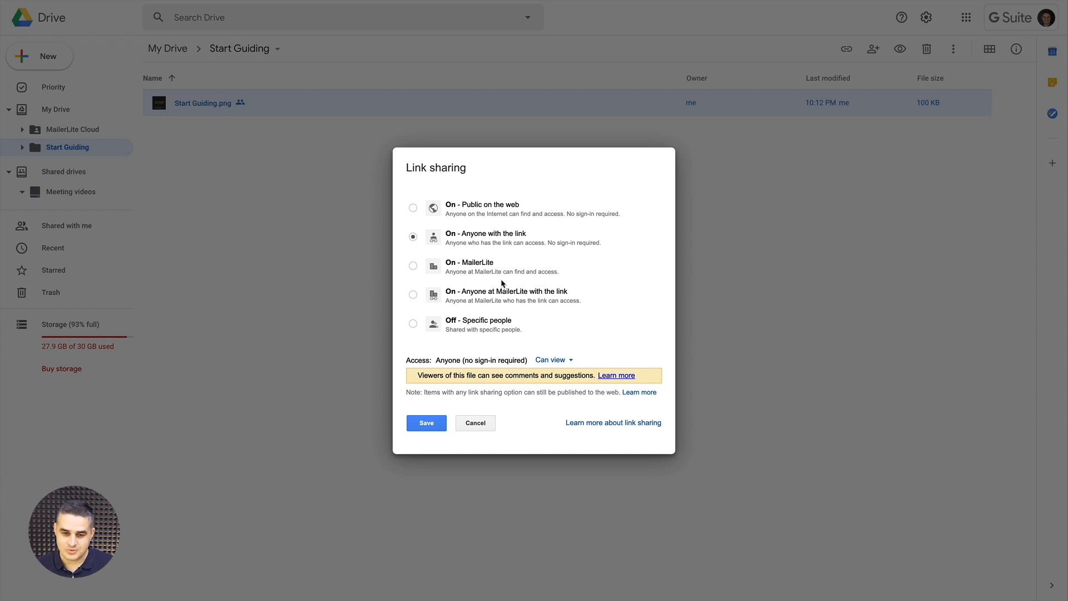
click(428, 423)
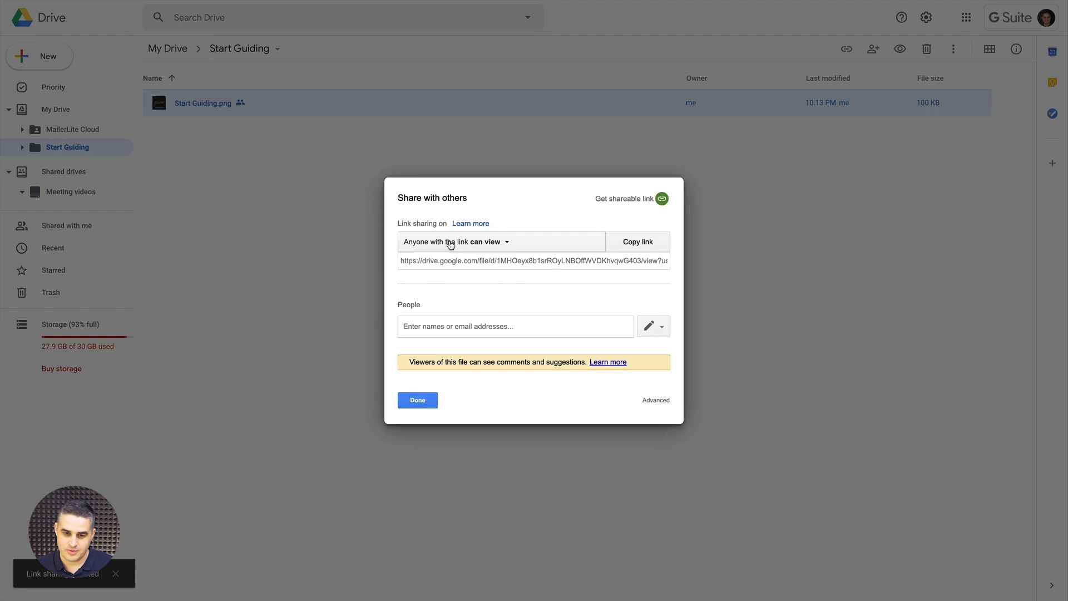
Copy the Start Guiding.png share link and open a new incognito window
click(638, 242)
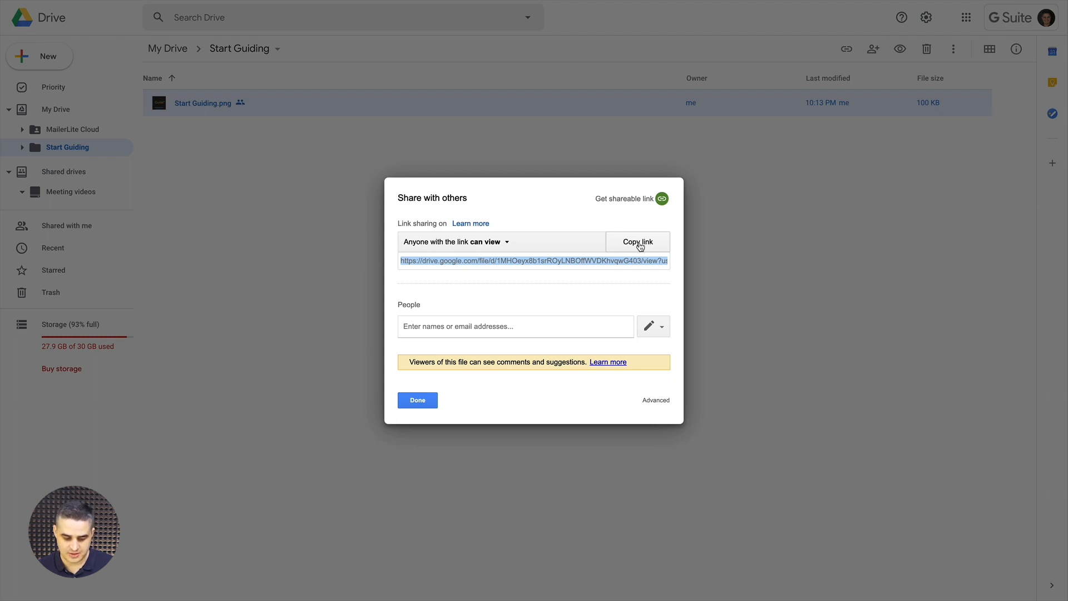
key(shift+super+n)
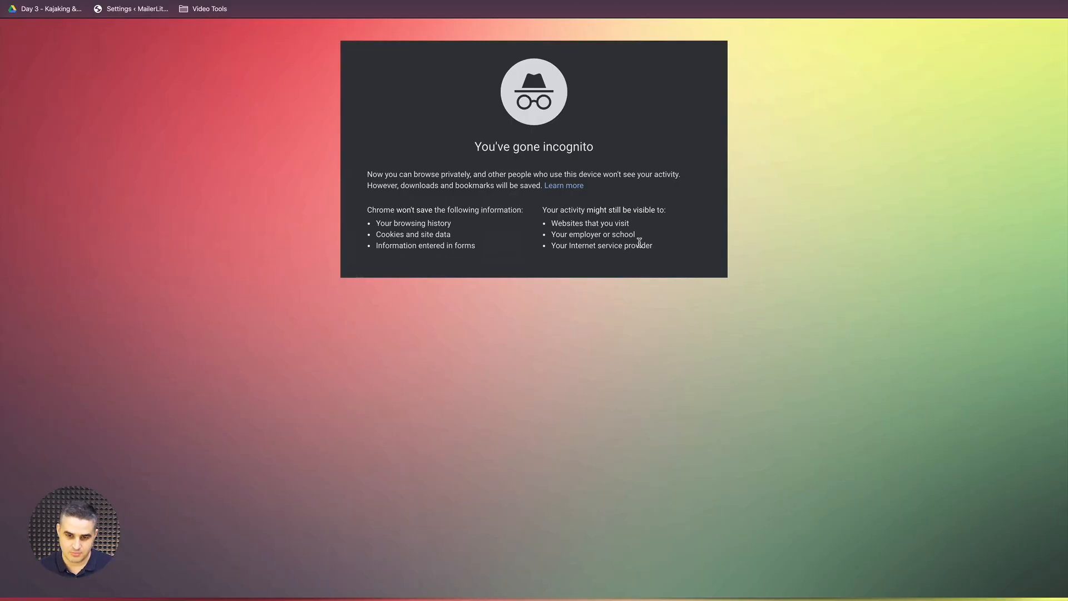
Load the copied link in incognito to confirm the image opens, then close that window
mouse_move(448, 3)
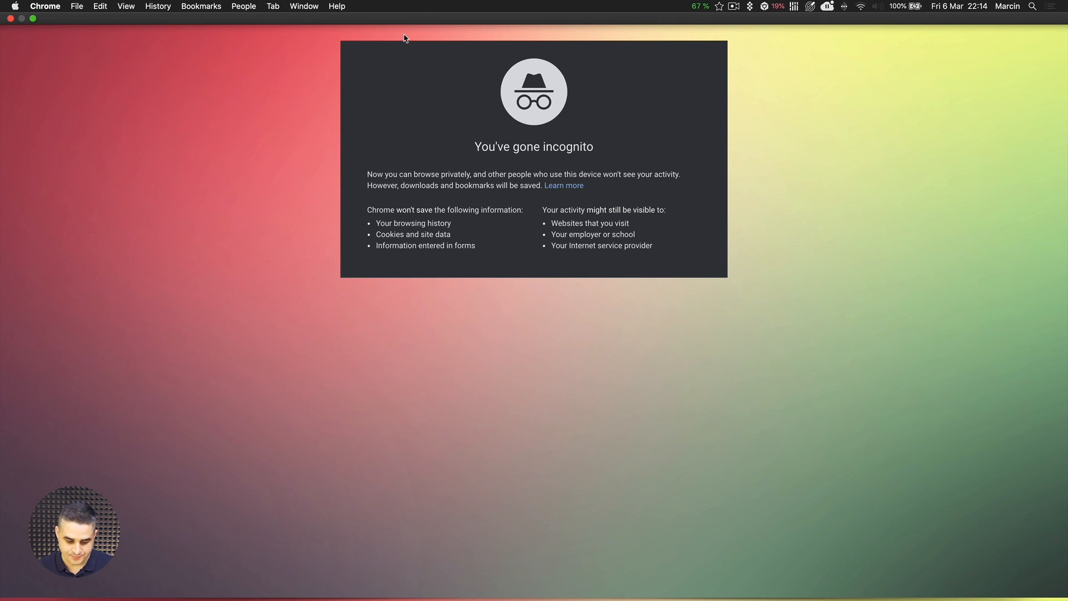
mouse_move(405, 38)
click(390, 57)
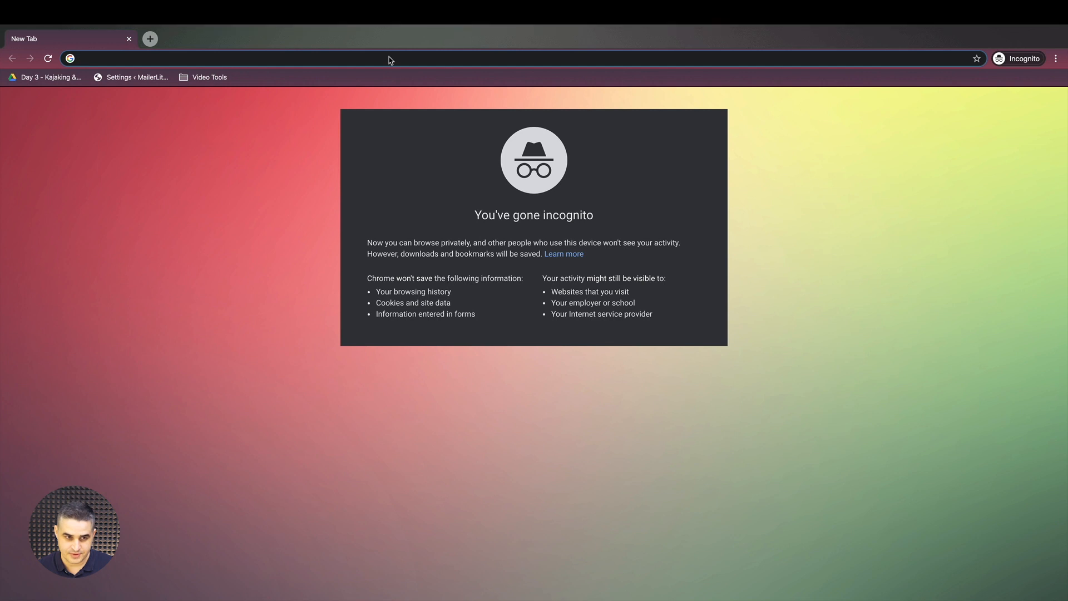
key(super+v)
click(390, 56)
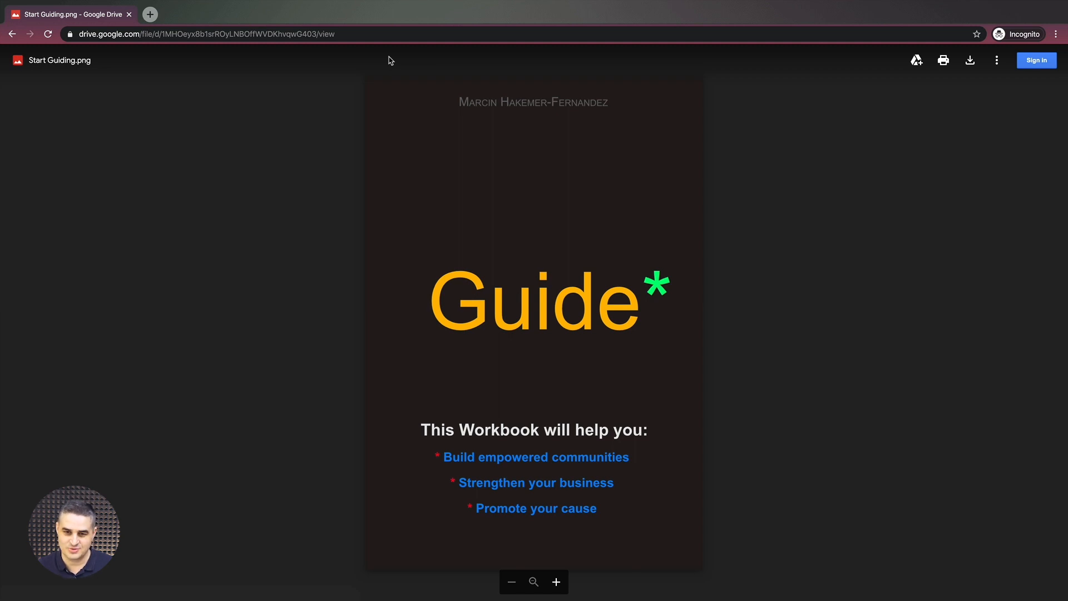
key(super+w)
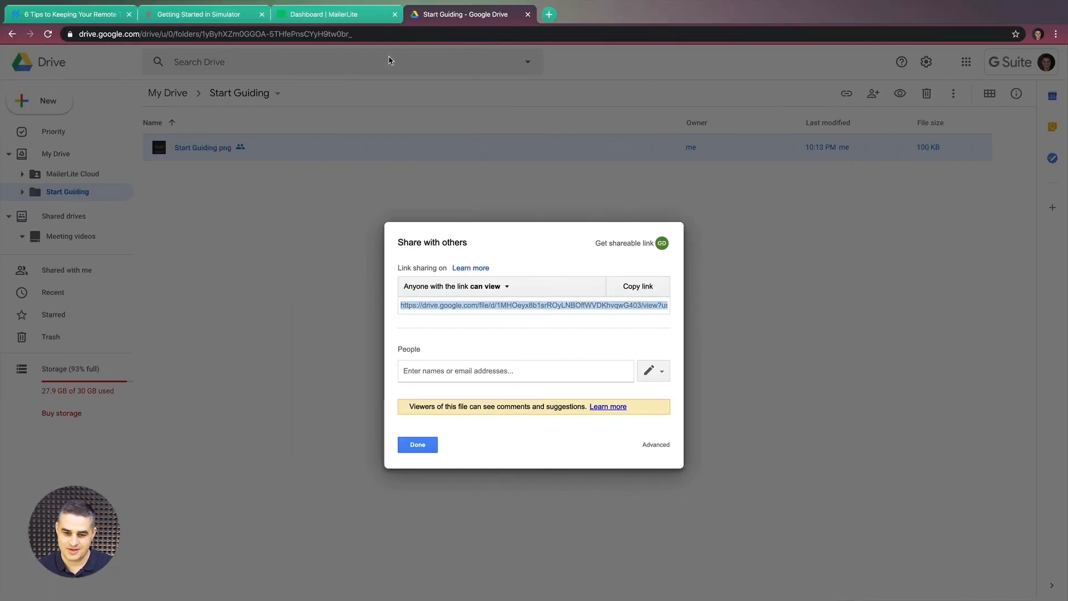
Finish the Share with others dialog with Done and switch back to the MailerLite dashboard
click(418, 446)
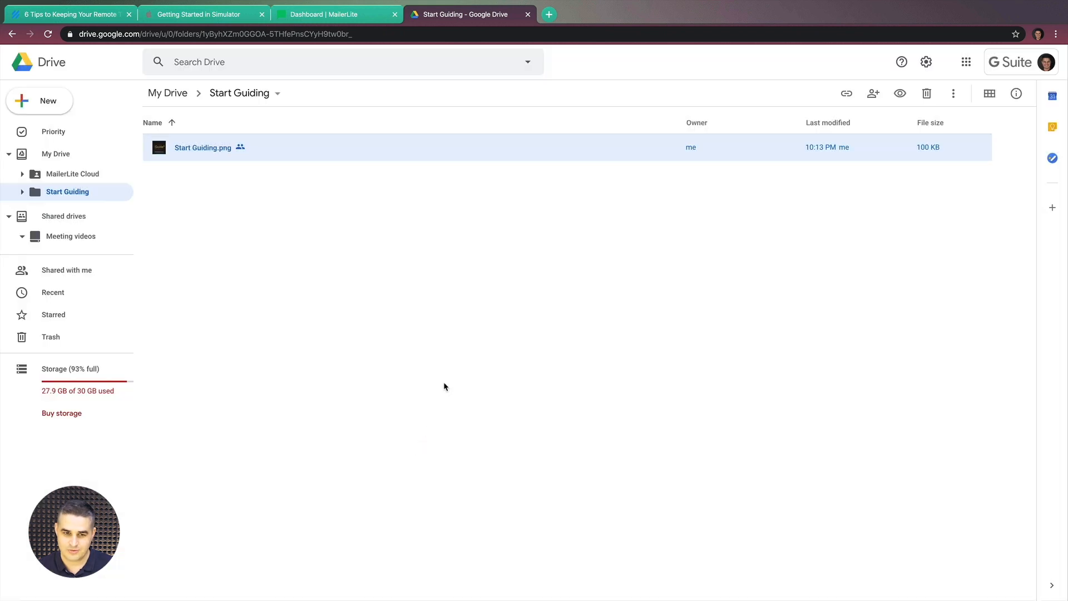
key(ctrl+super+f)
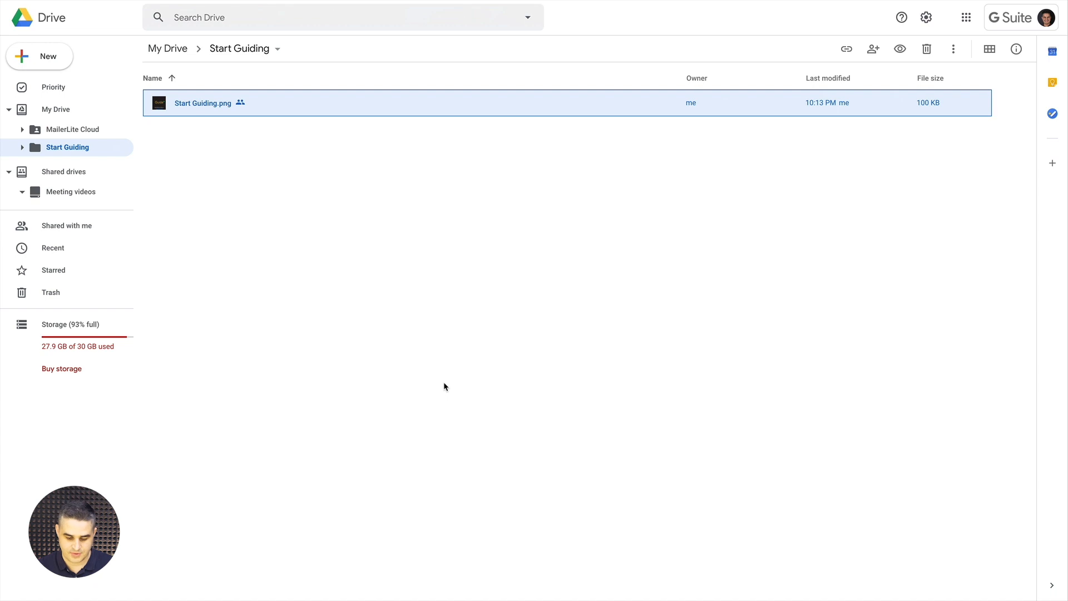
key(ctrl+Tab)
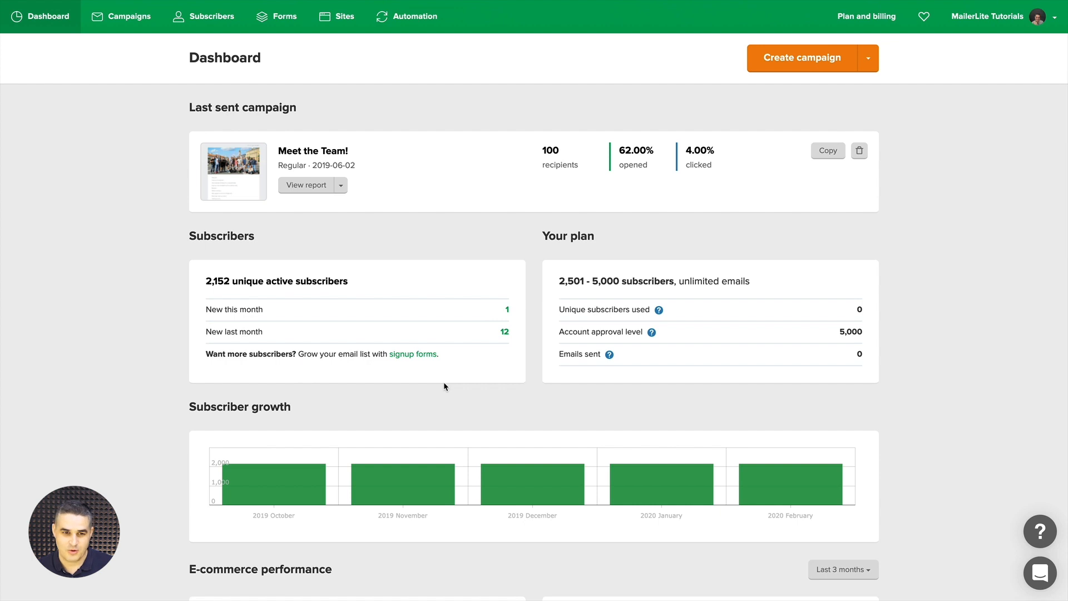
Open the Pop-up demo form from Forms, keep double opt-in on, and preview the pop-up
click(279, 20)
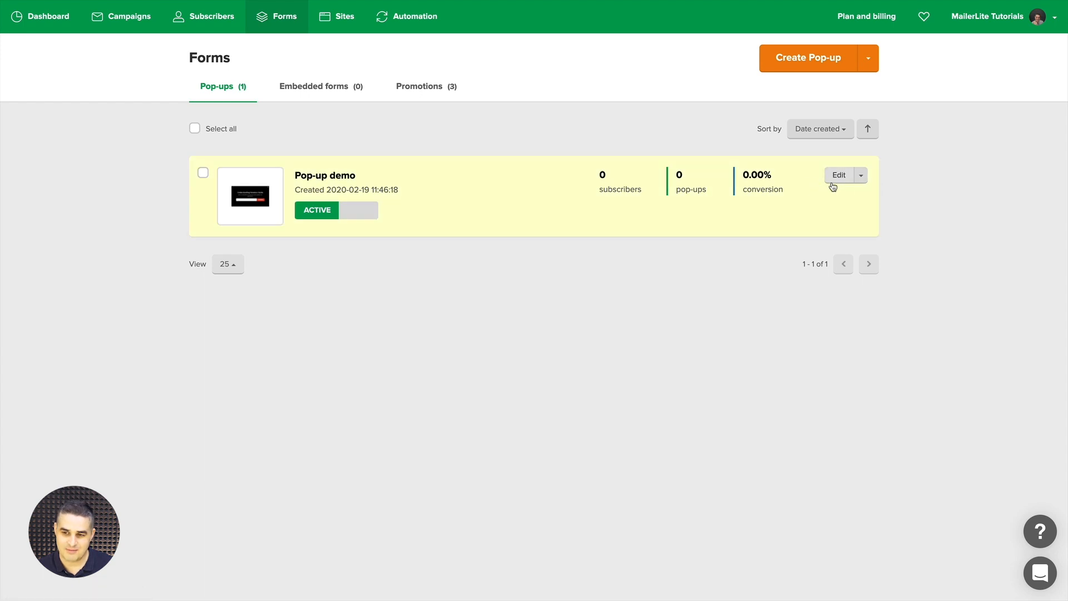
click(323, 177)
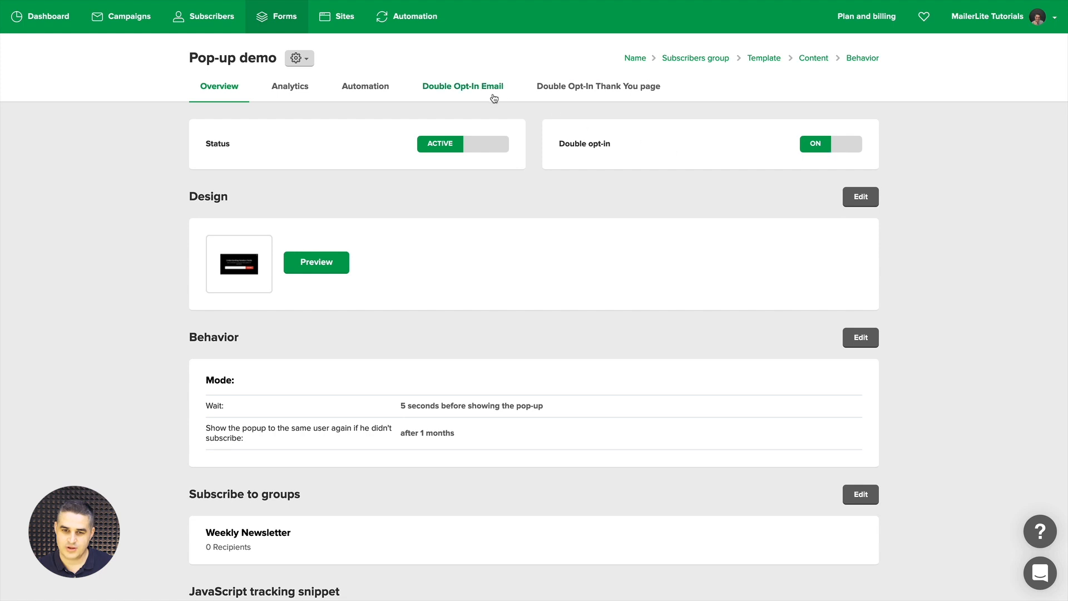
click(834, 143)
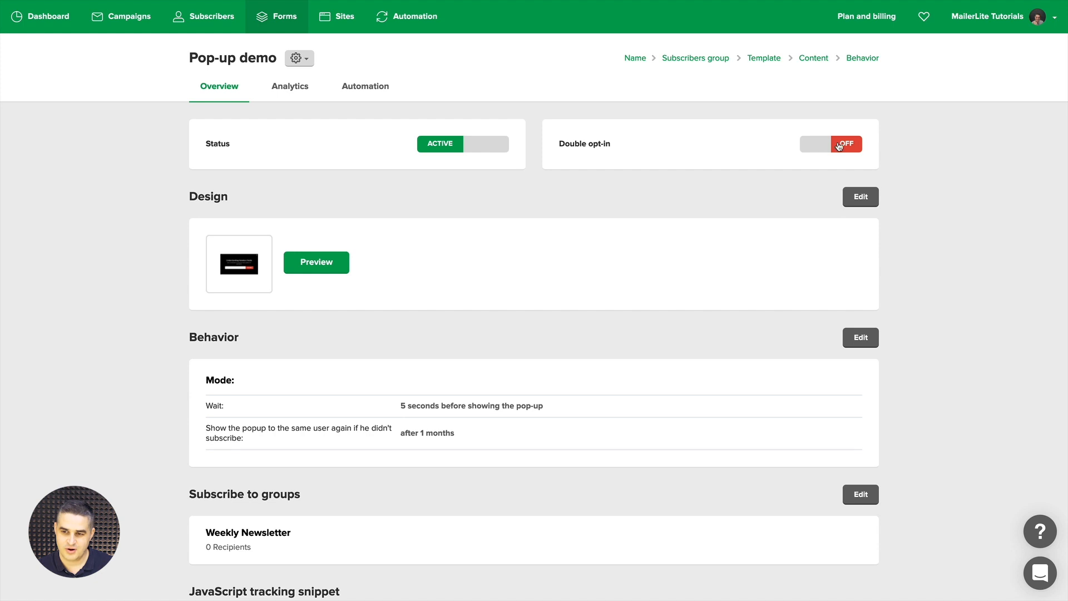
click(817, 146)
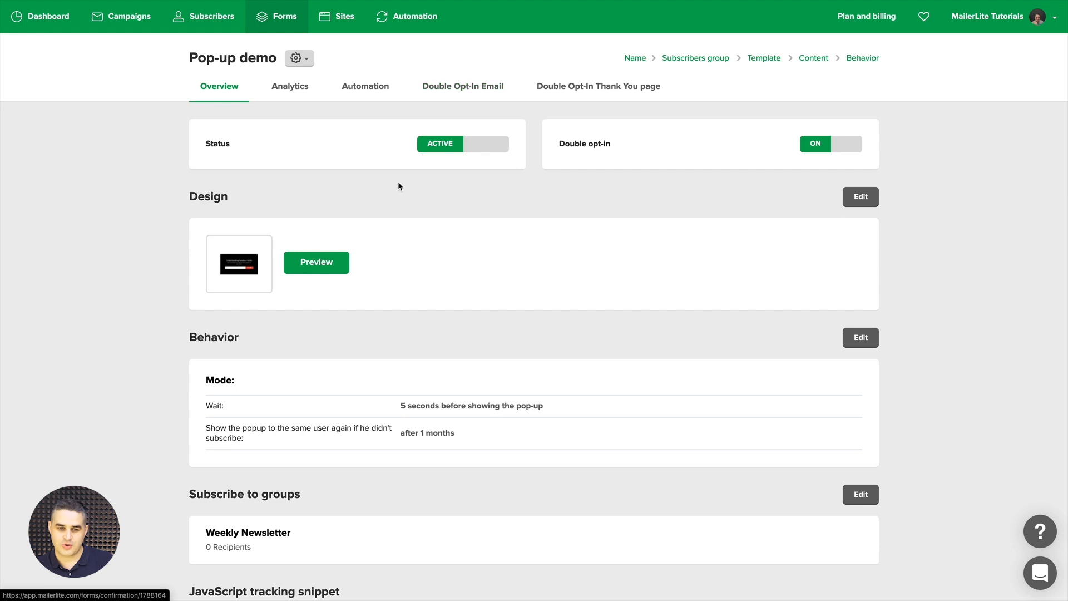
click(315, 262)
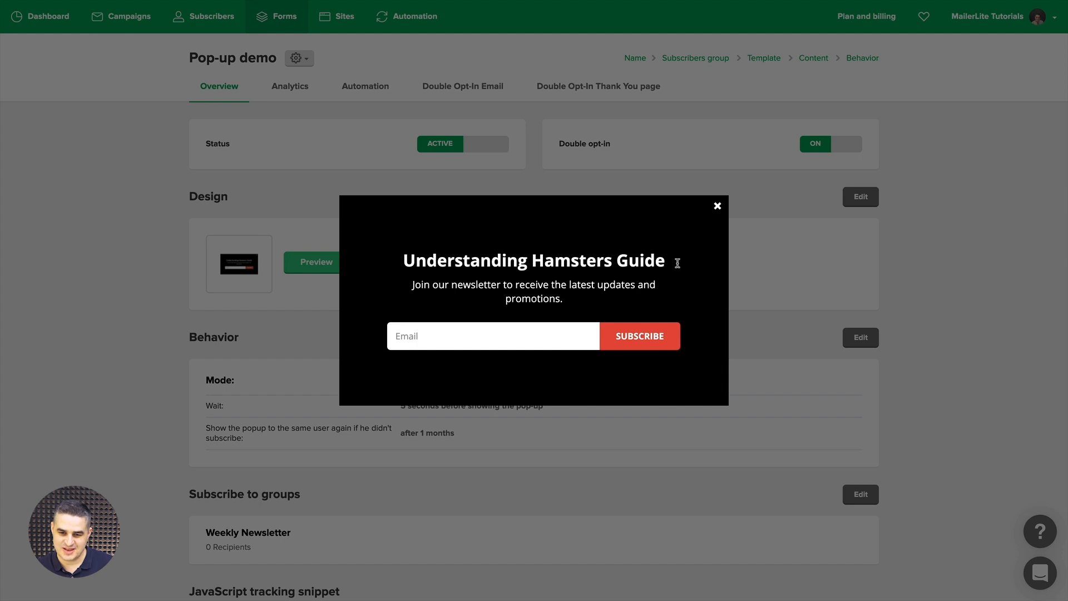
click(717, 209)
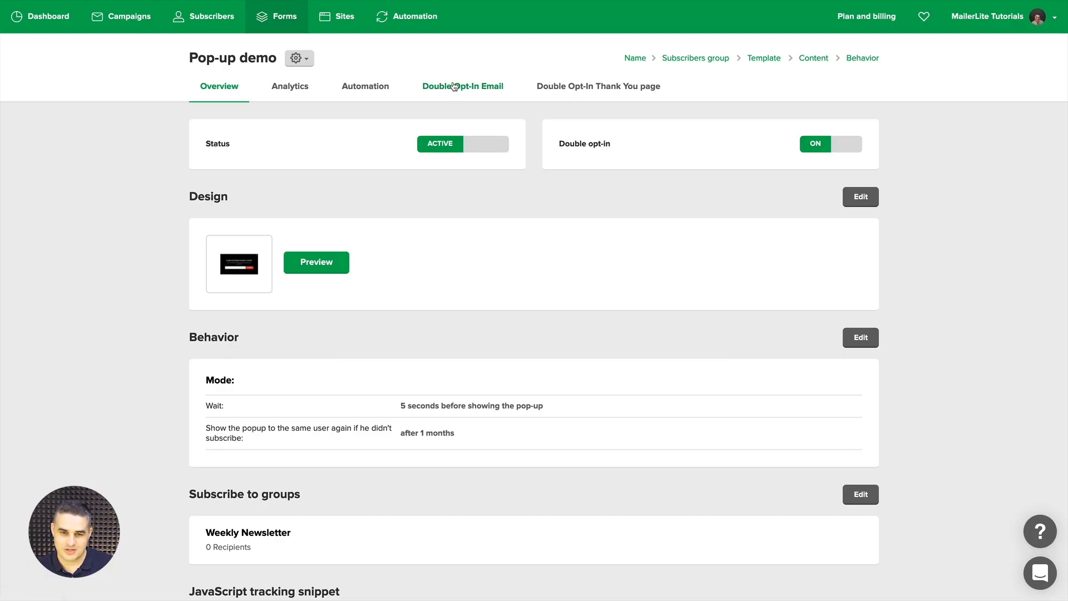
Check the Double Opt-In Email tab, then the Thank You page tab and its landing page URL field
click(475, 89)
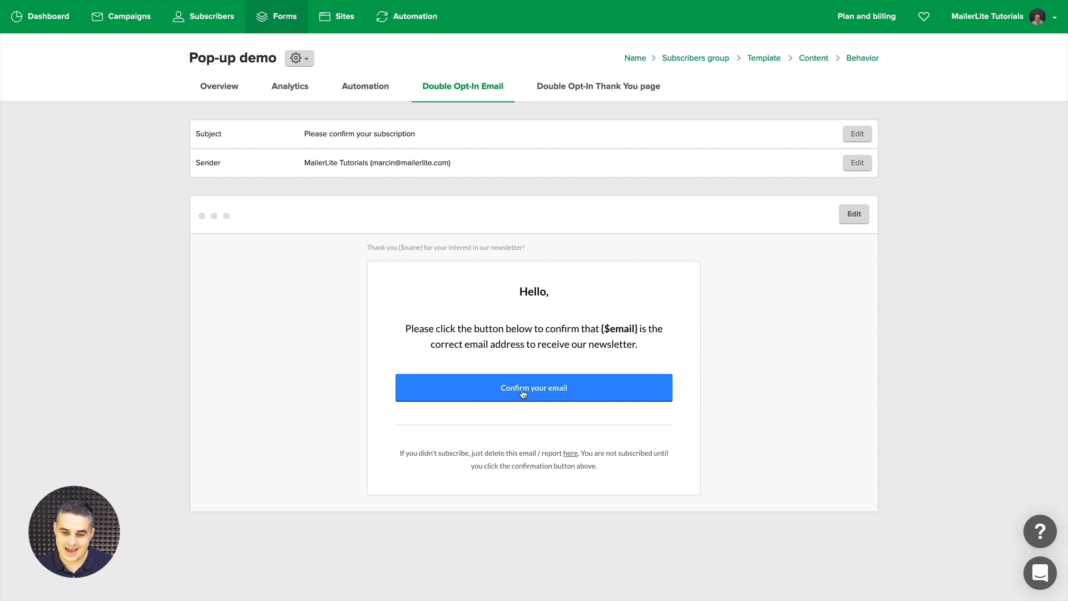
click(593, 92)
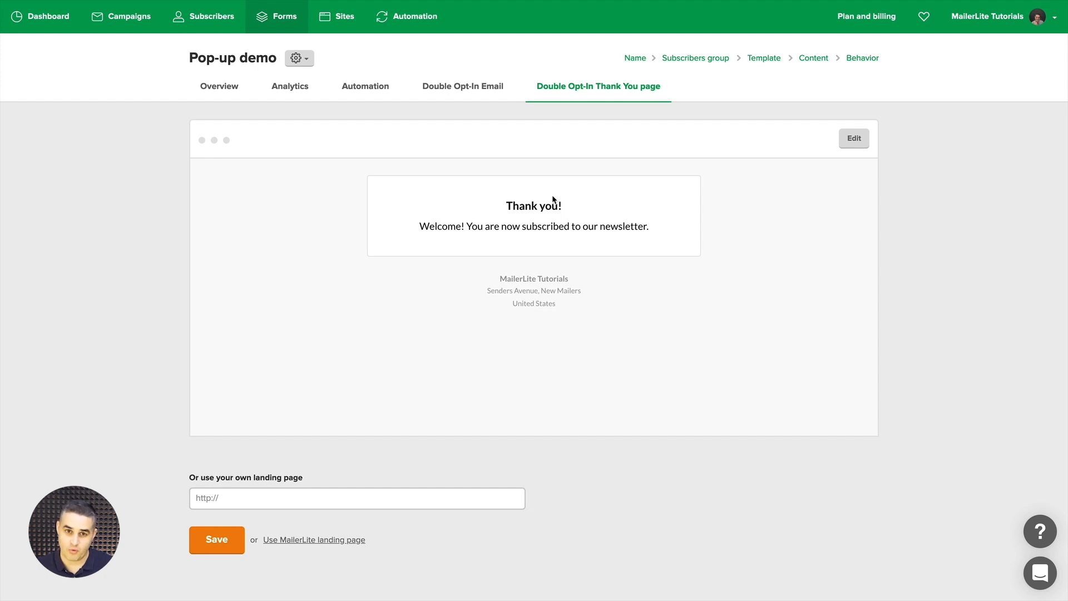
click(216, 499)
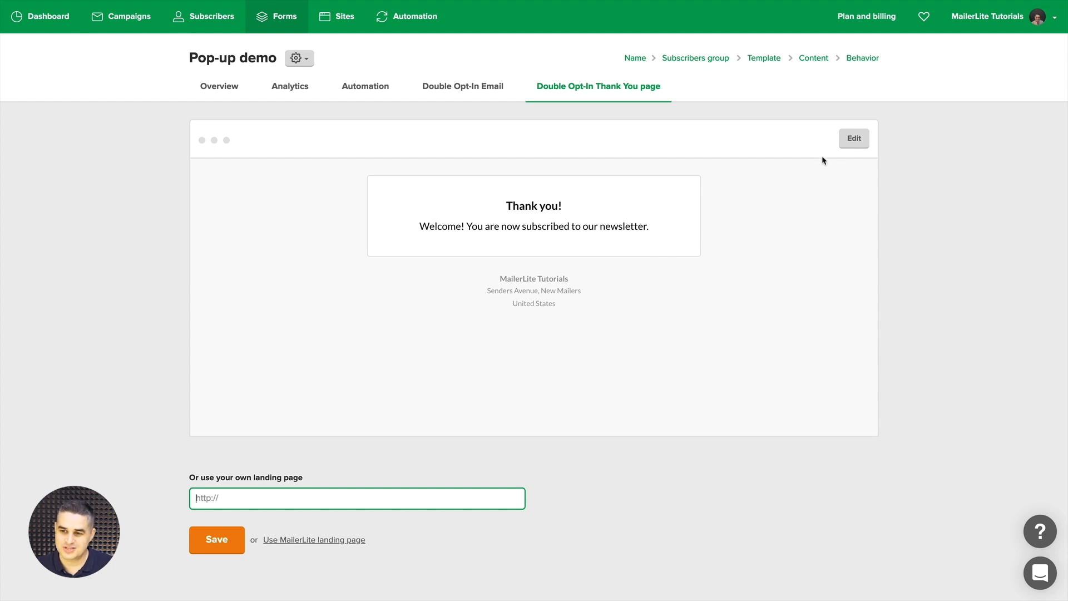
Edit the thank-you page and add a text block reading 'Here's your download.'
click(852, 139)
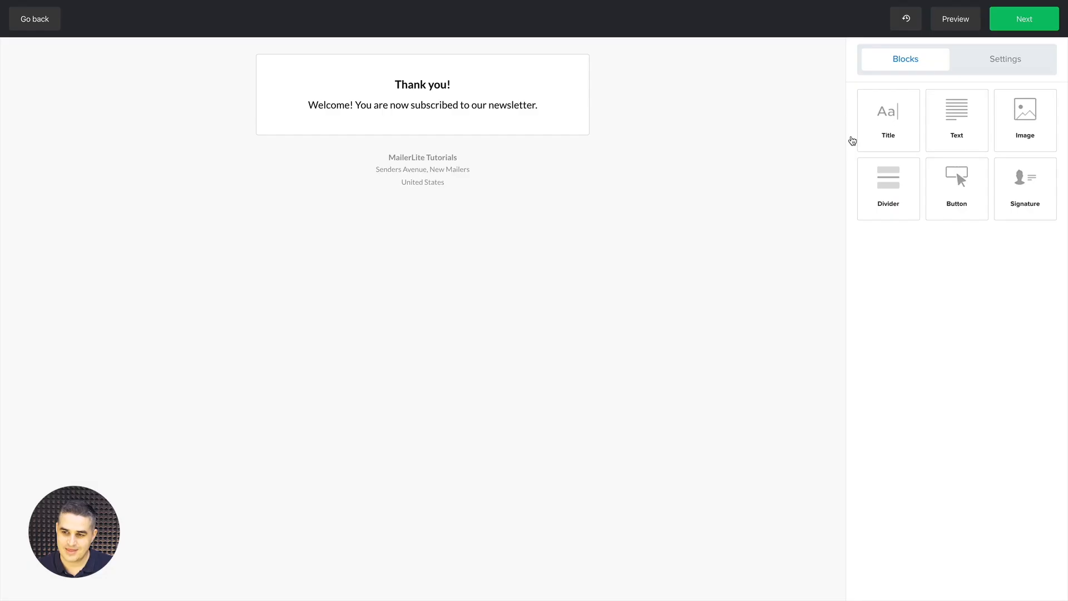
drag(953, 134, 398, 119)
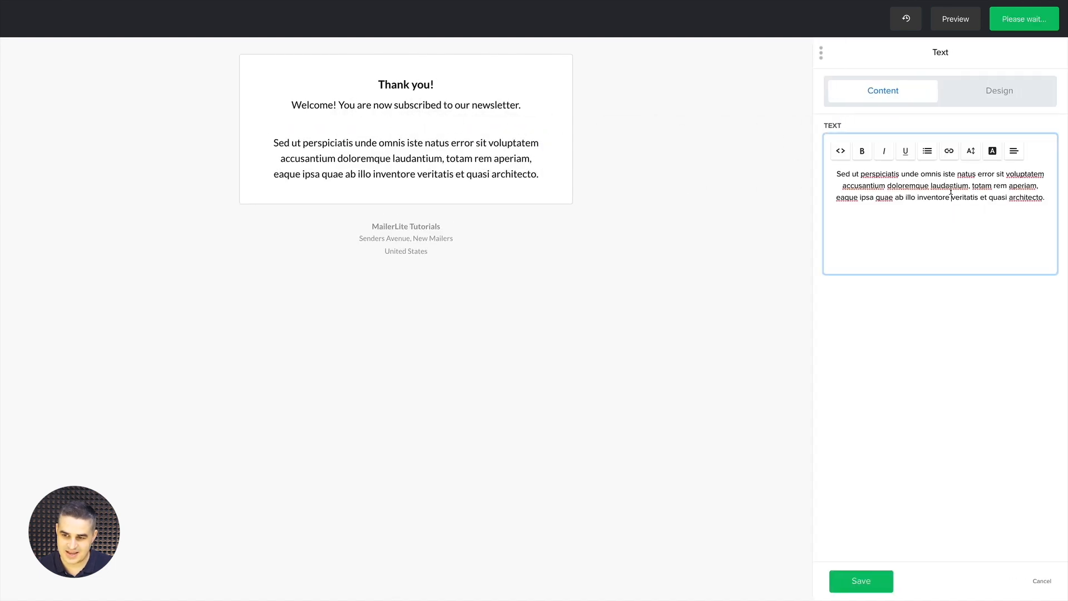
triple_click(951, 190)
text(Here)
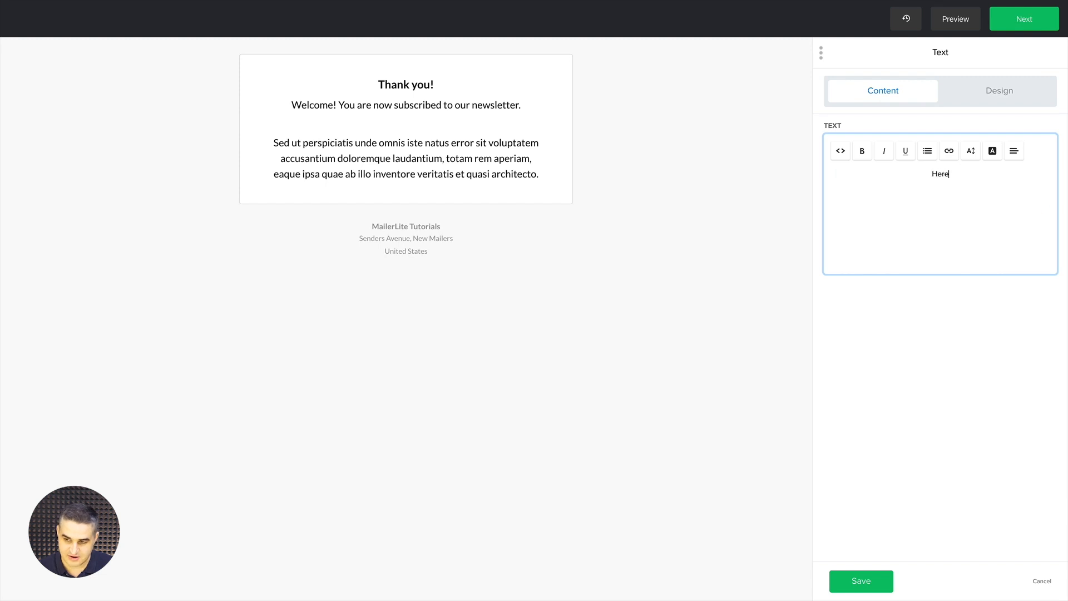
text('s your )
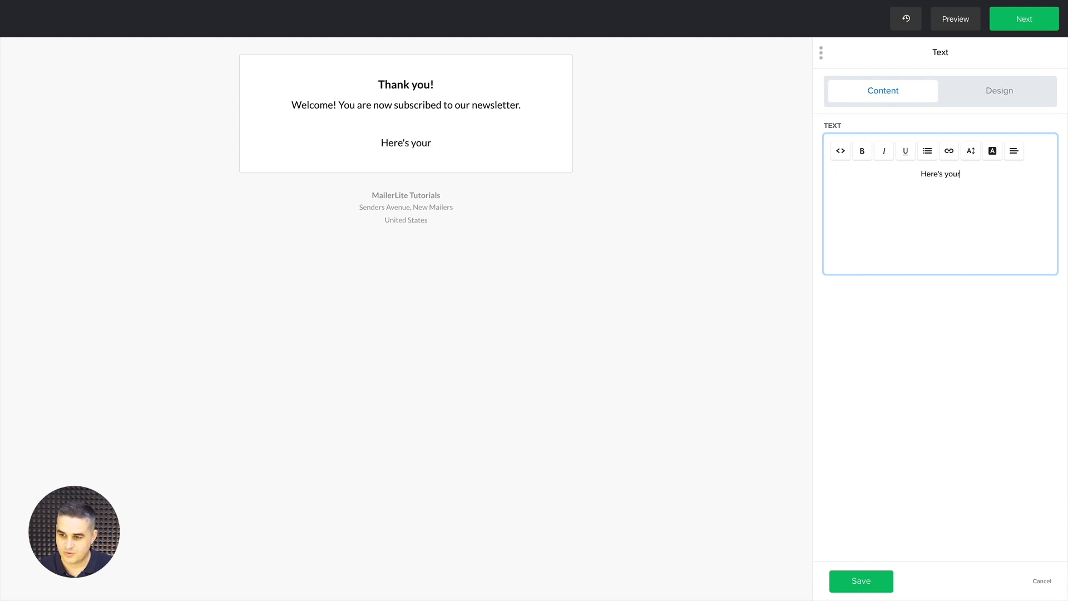
text(download)
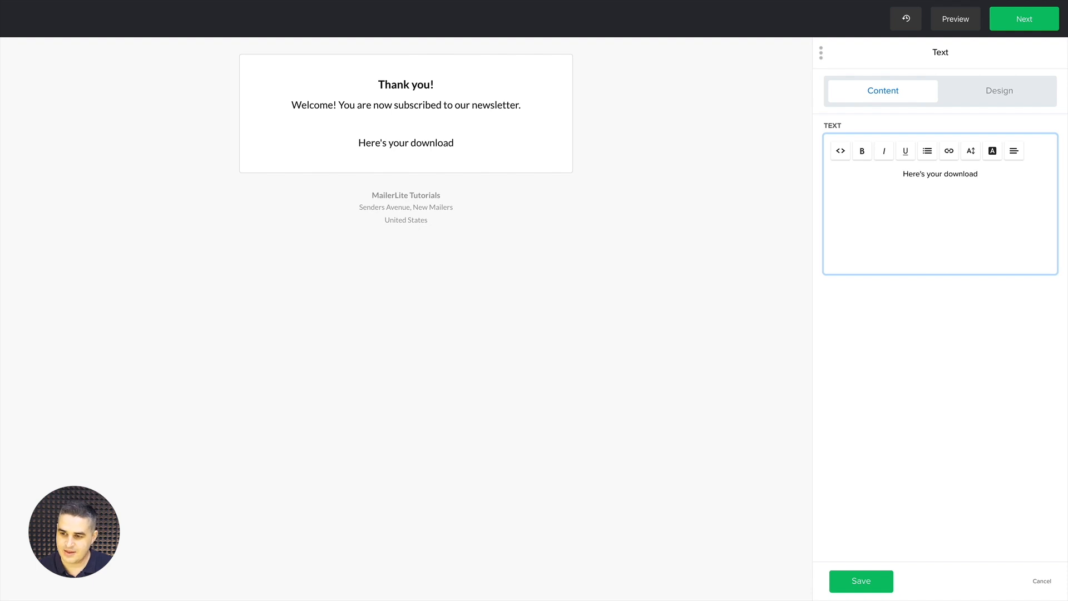
text(.)
Link the word 'download' to the Google Drive file, opening in a new tab, and save
double_click(949, 174)
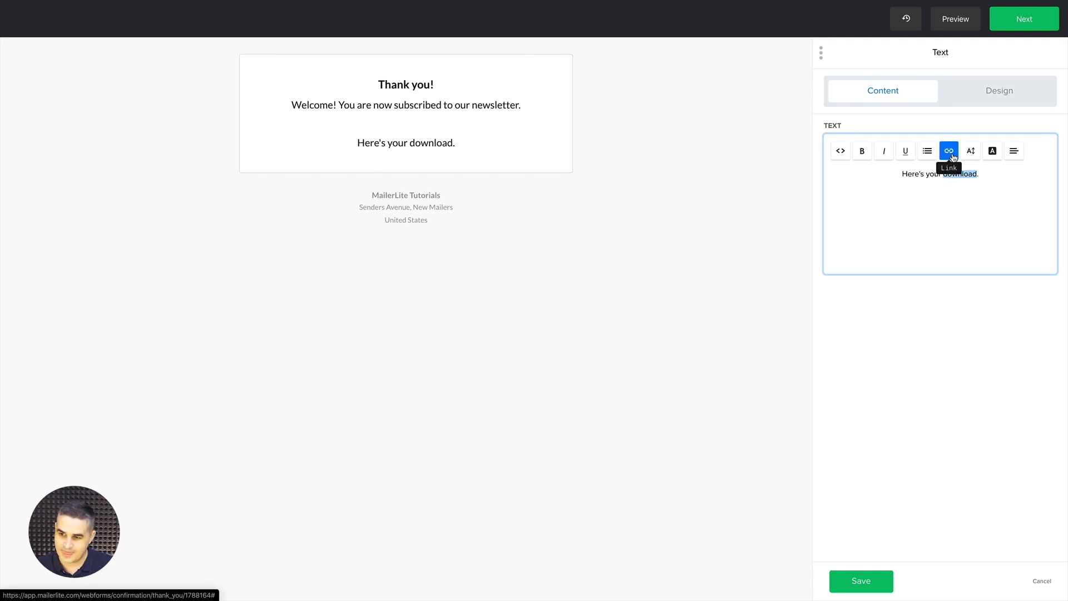
click(951, 154)
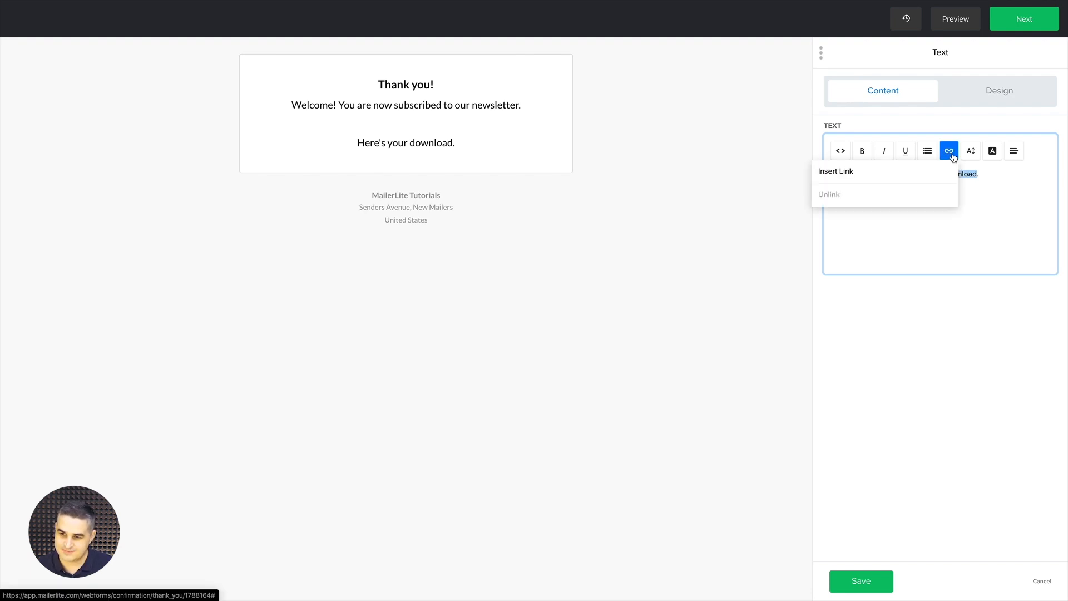
click(849, 174)
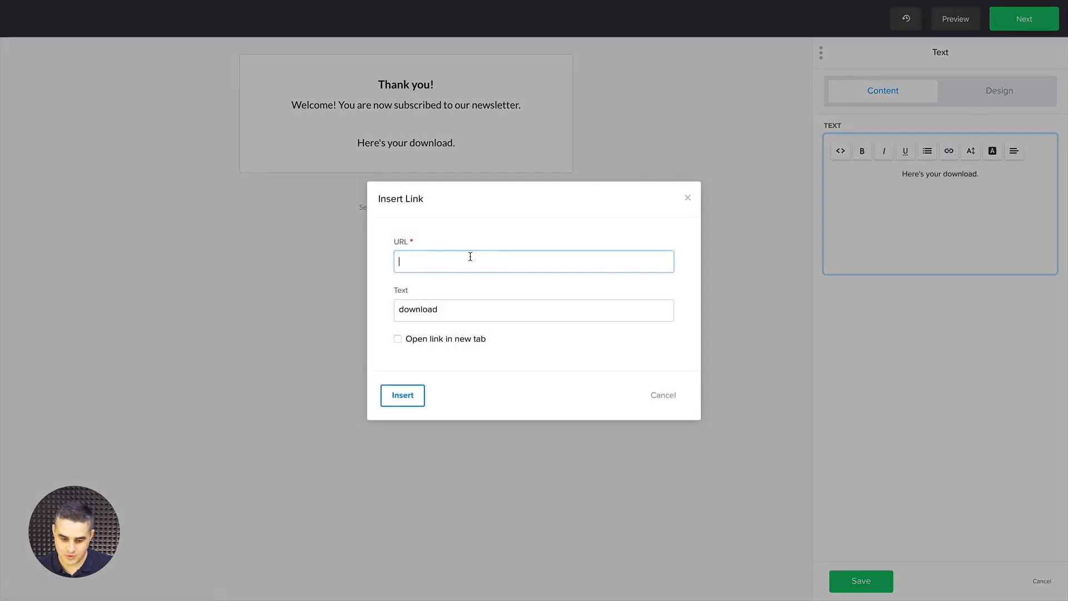
key(Home)
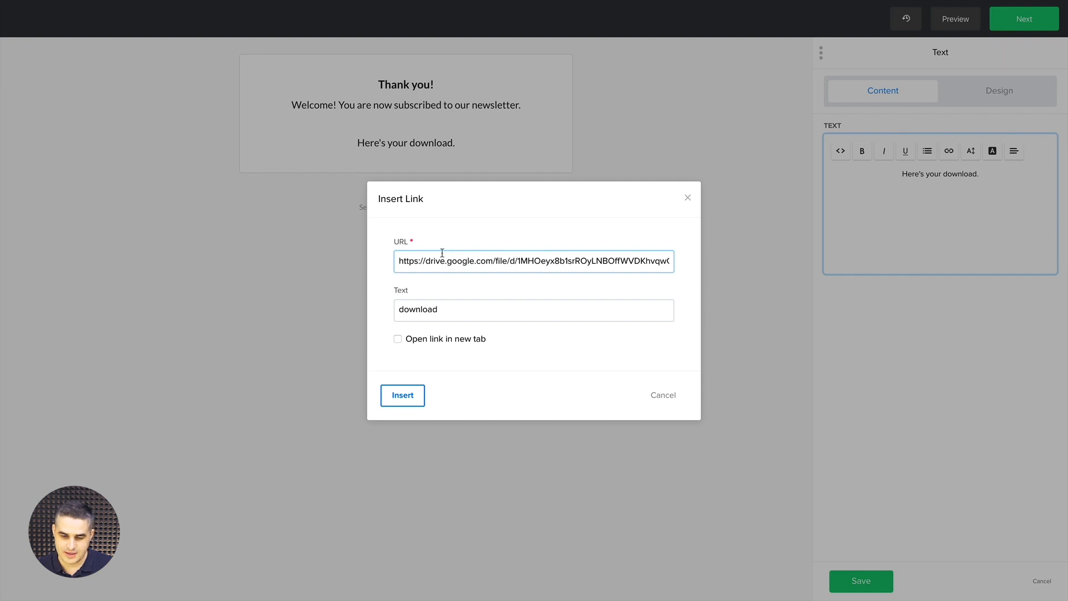
click(398, 339)
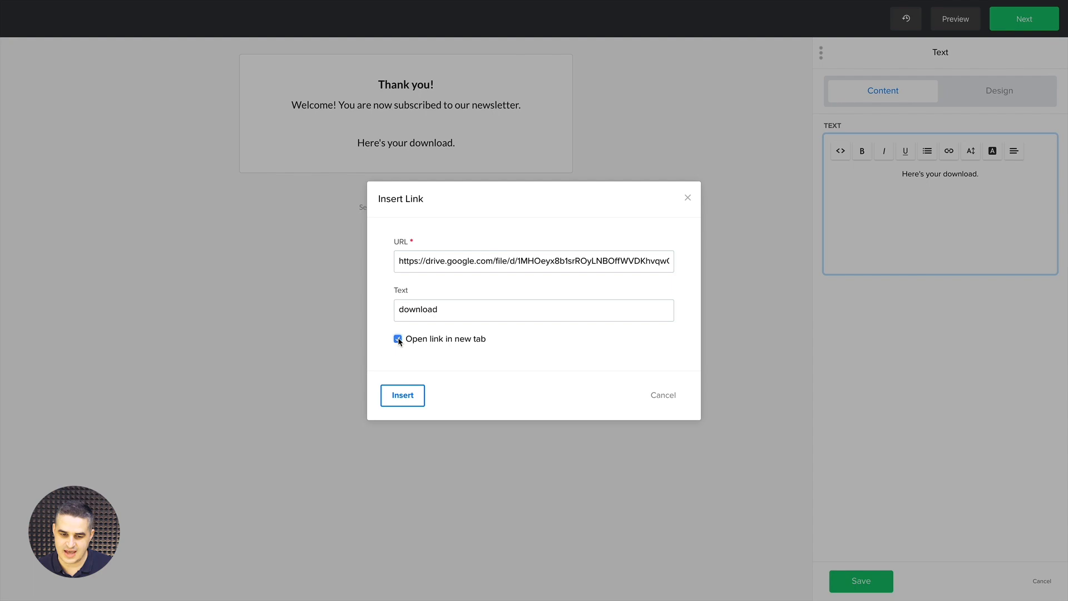
click(398, 394)
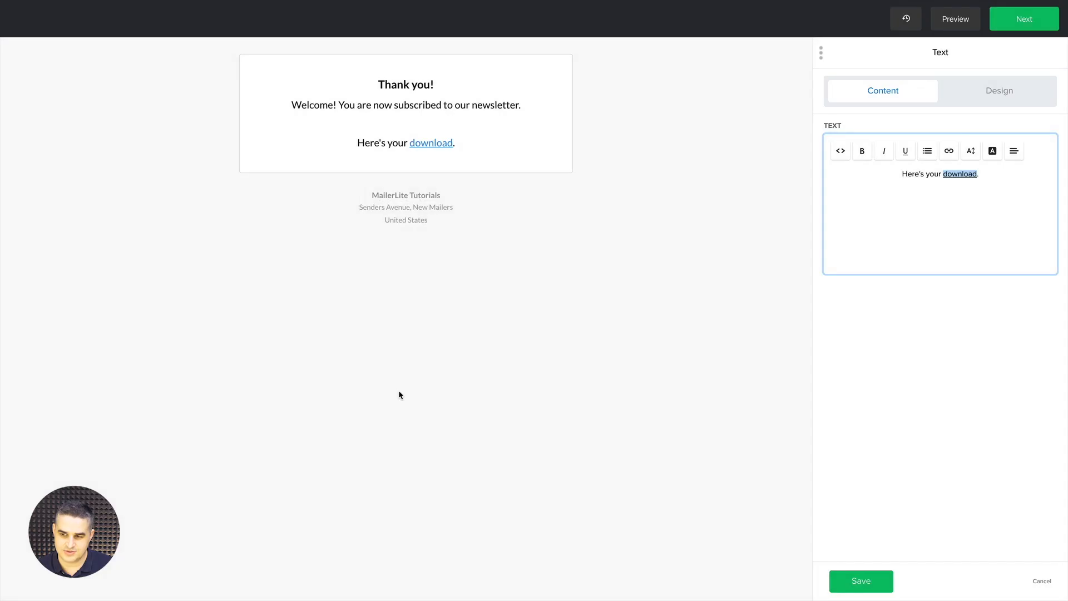
click(869, 578)
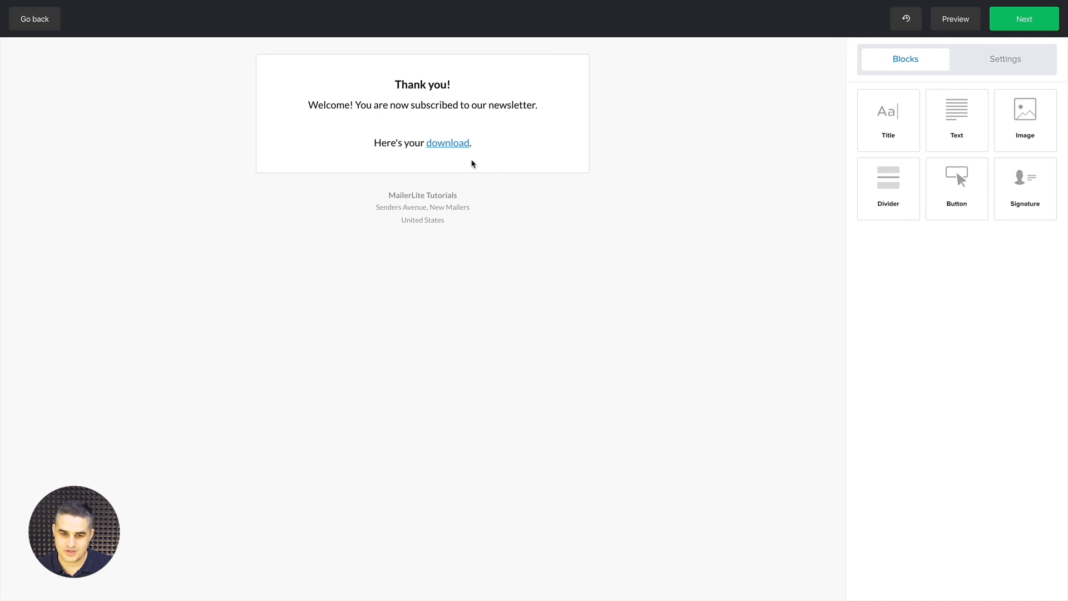
Add a 'Your download' button linking to the Drive file in a new tab, save, and exit the editor
drag(956, 183, 420, 214)
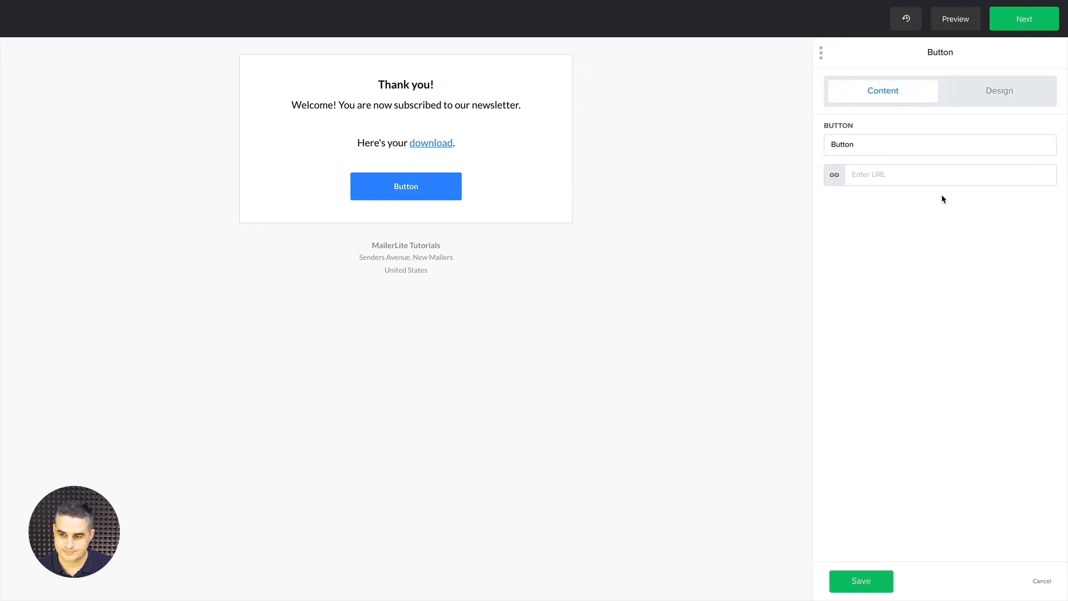
double_click(852, 148)
text(Your download)
click(858, 169)
key(ctrl+v)
click(831, 198)
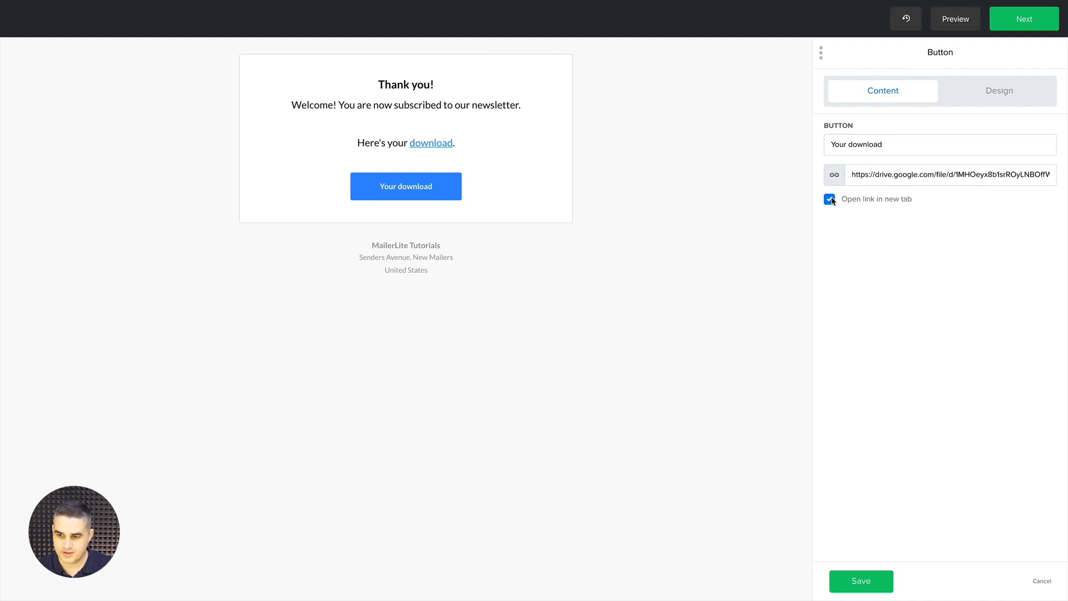
click(869, 576)
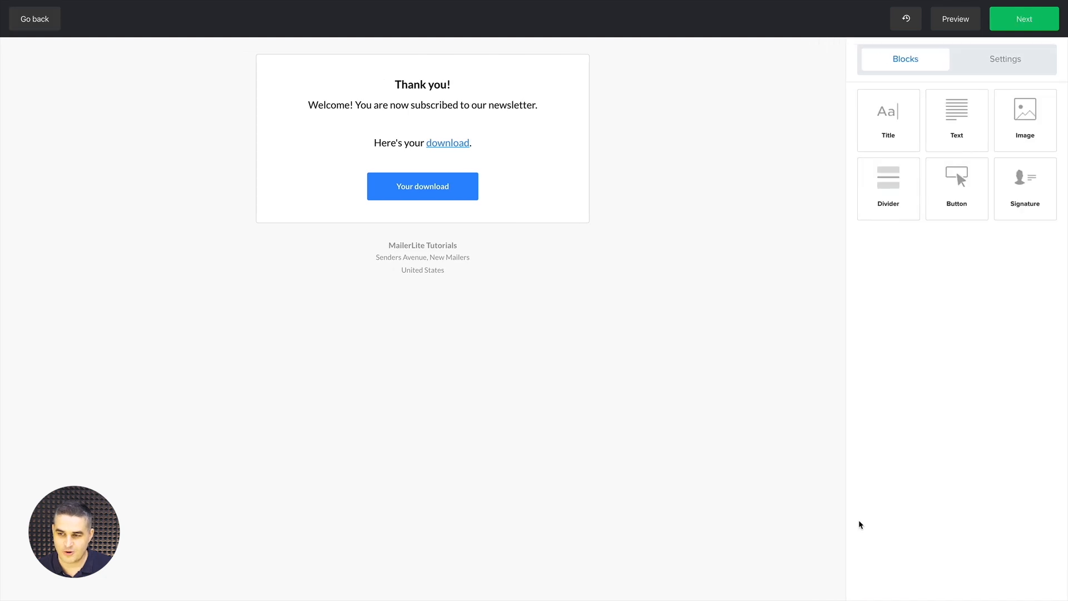
click(1038, 22)
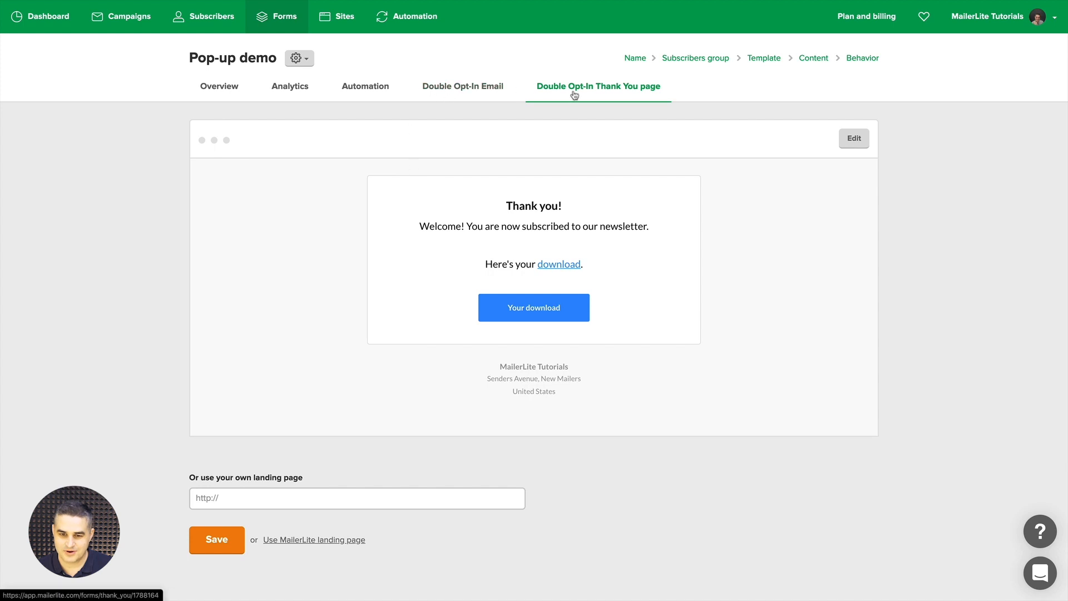
Test the Your download button's guide link, then close the Start Guiding.png preview
click(532, 311)
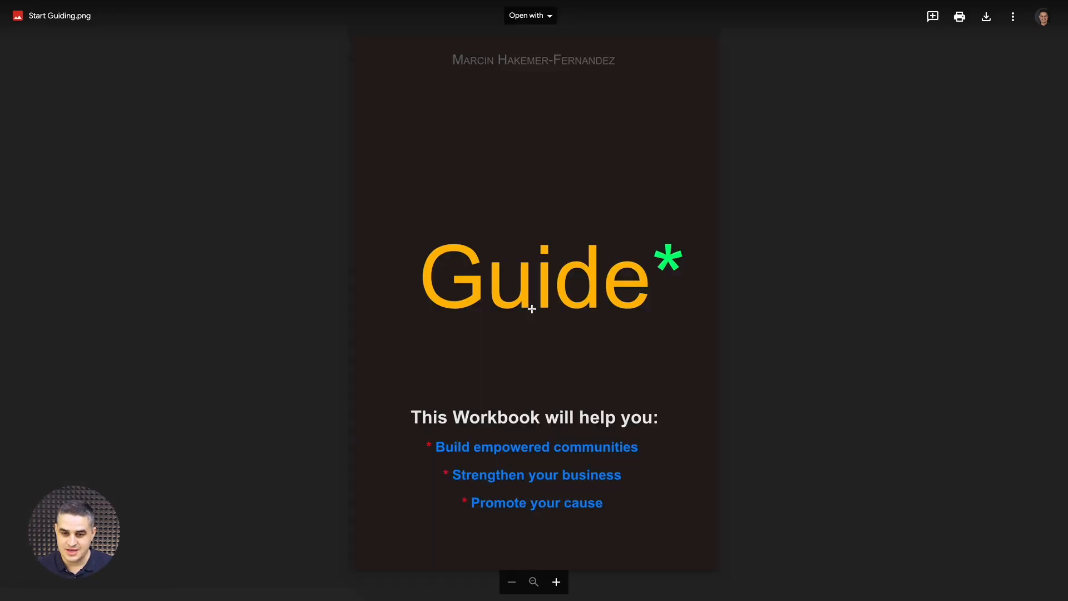
key(super+w)
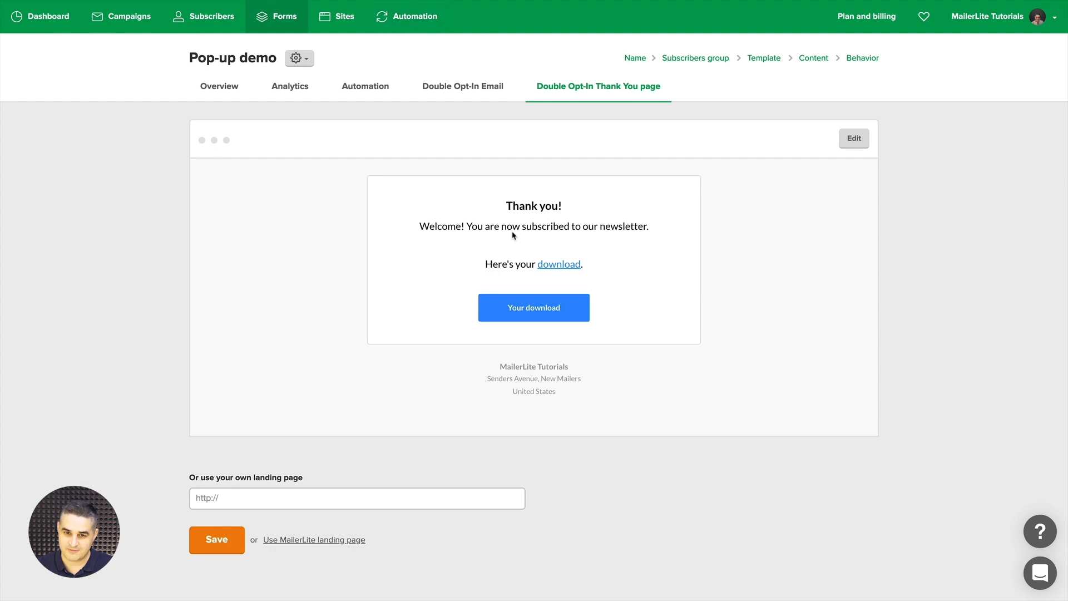
Set the Weekly Newsletter Workflow trigger to 'When subscriber completes a form' using Pop-up demo
click(418, 18)
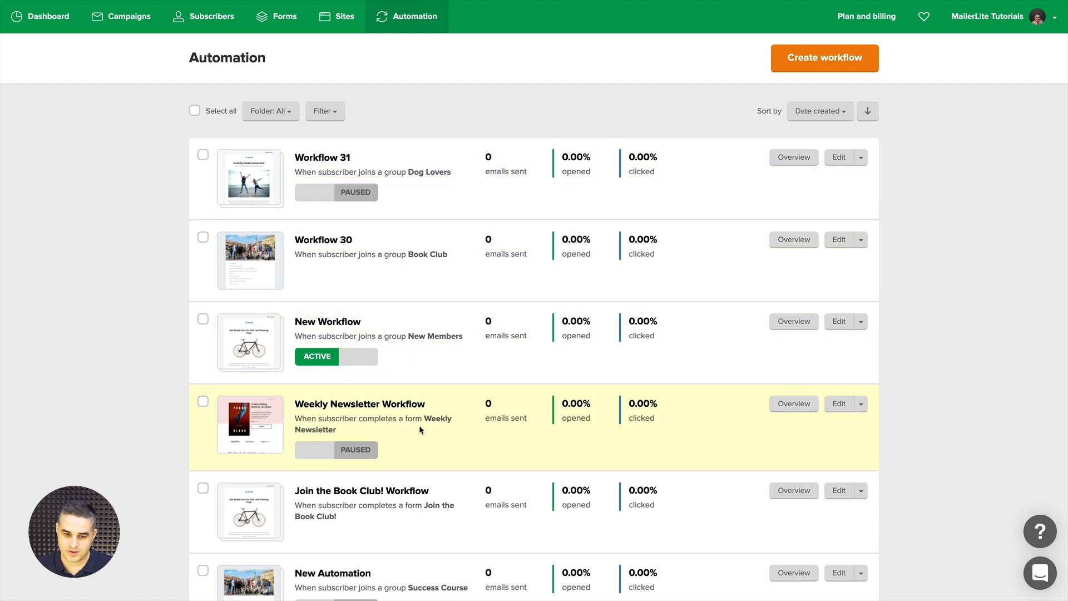
click(838, 404)
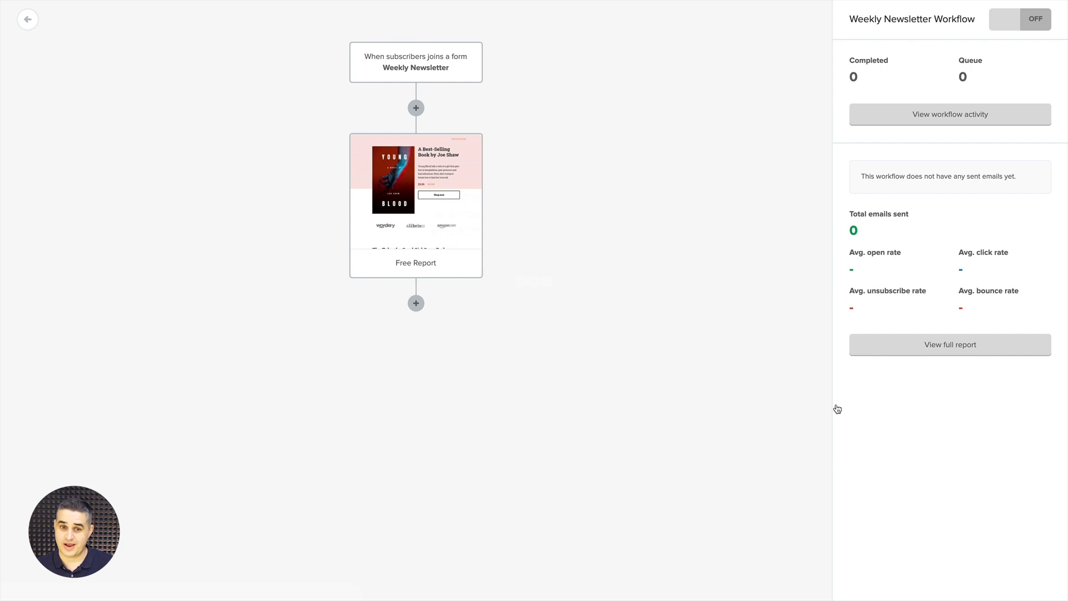
click(407, 77)
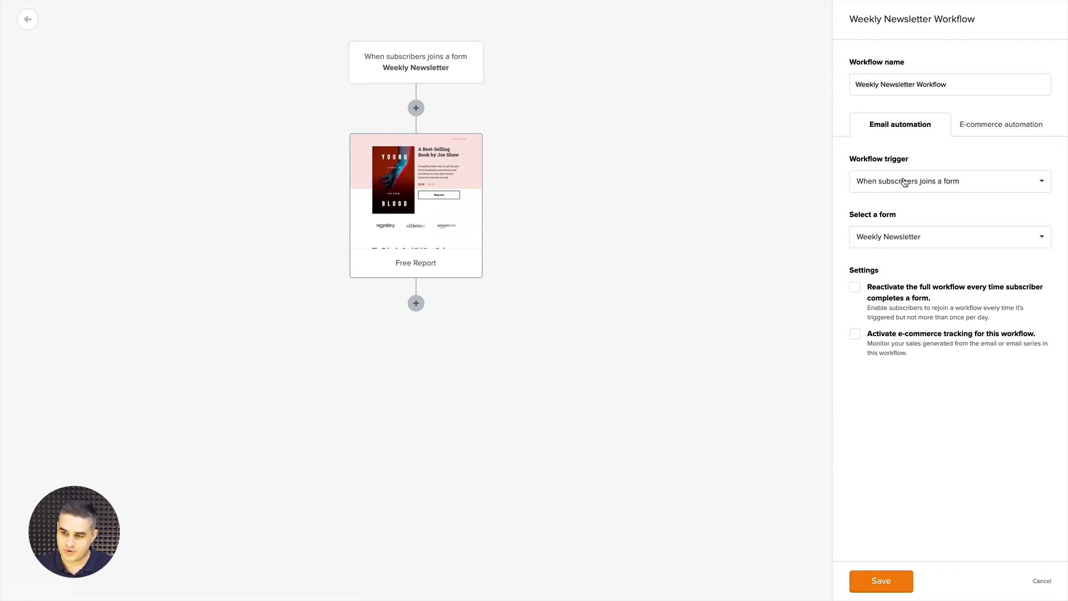
click(927, 183)
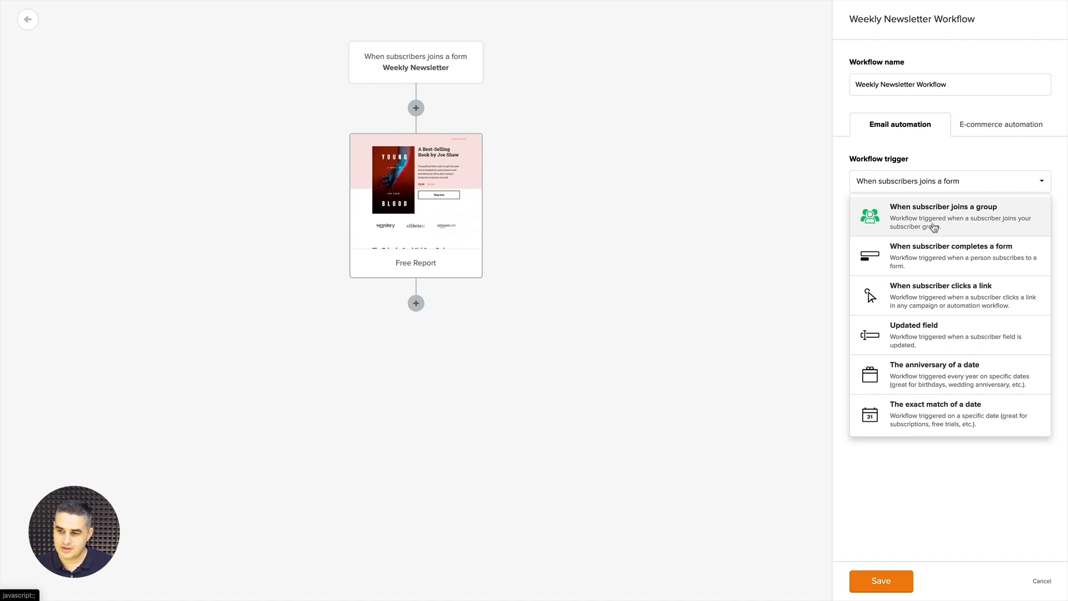
click(934, 251)
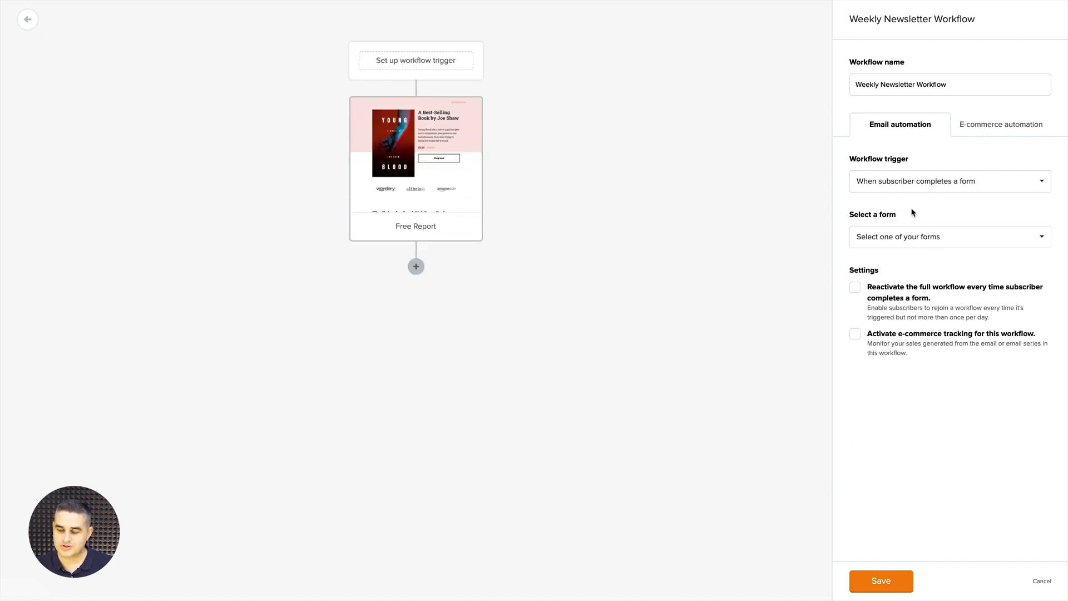
click(901, 237)
scroll(920, 333, down, 5)
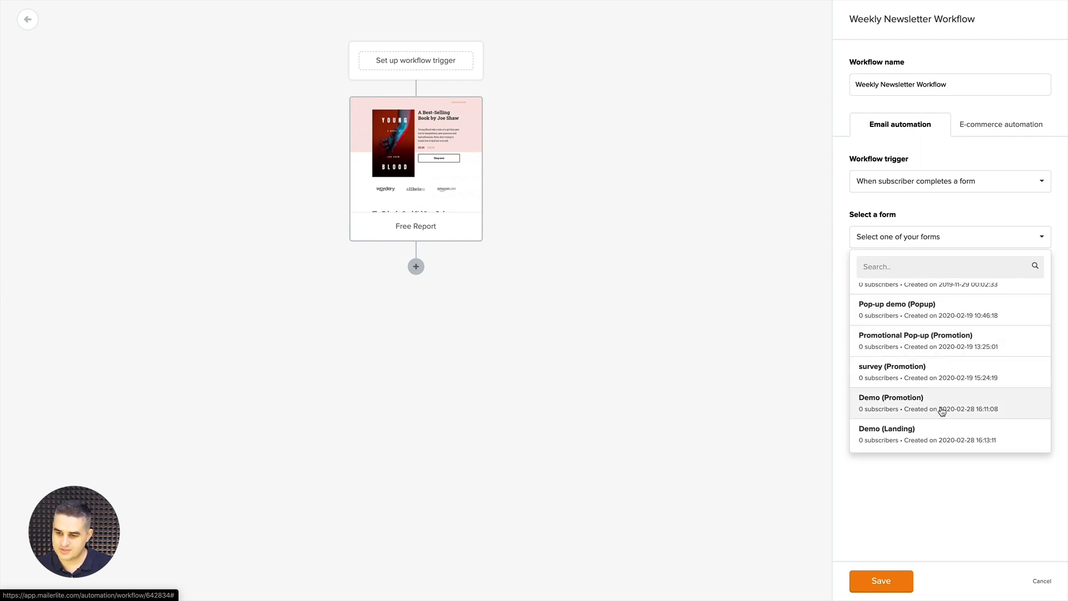
scroll(945, 409, up, 1)
scroll(946, 408, up, 2)
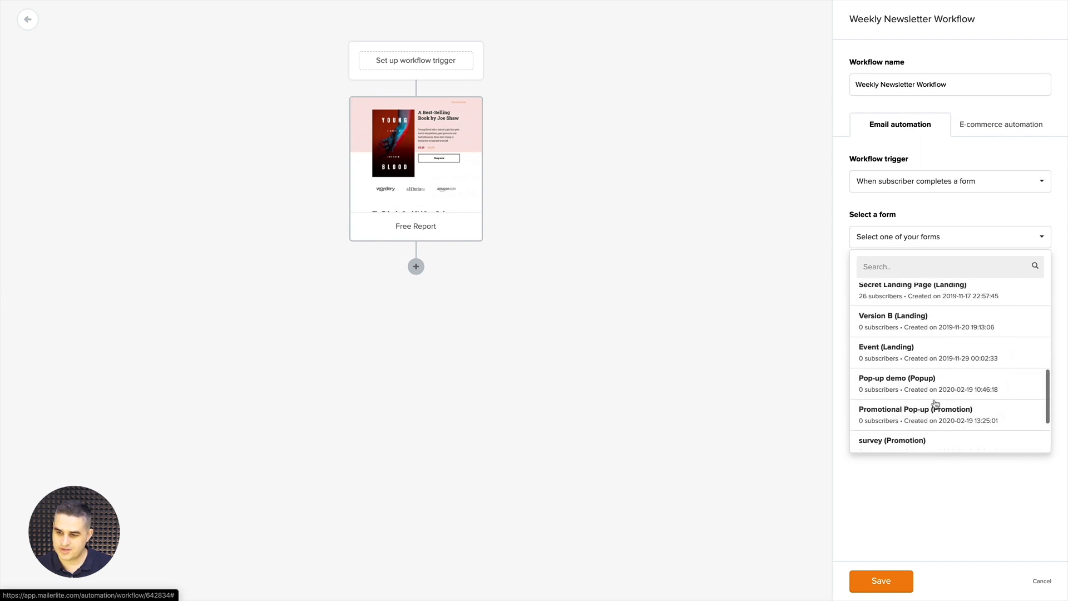
click(913, 383)
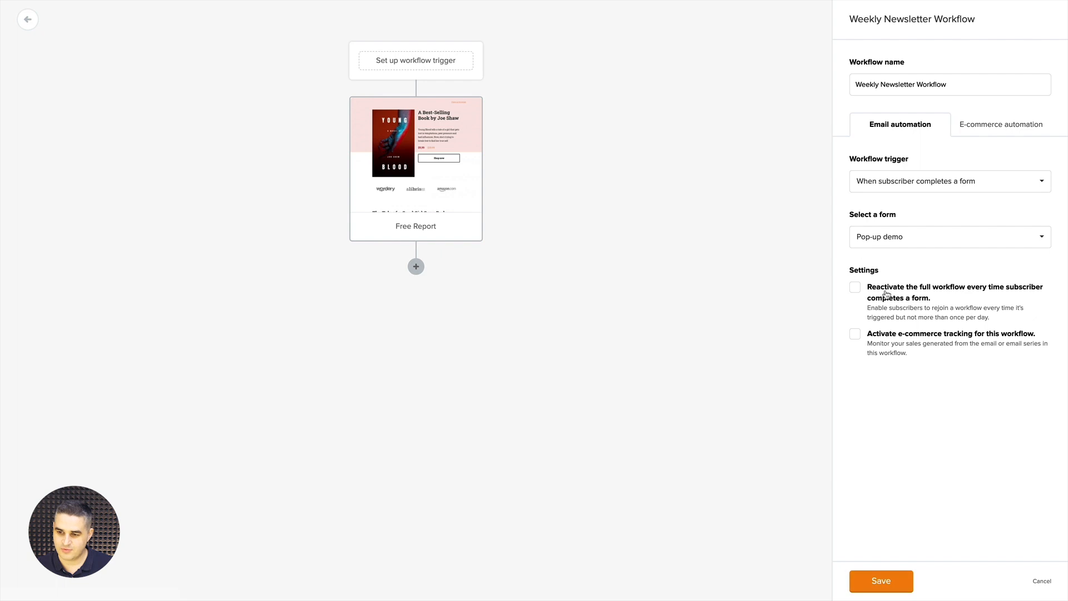
click(877, 582)
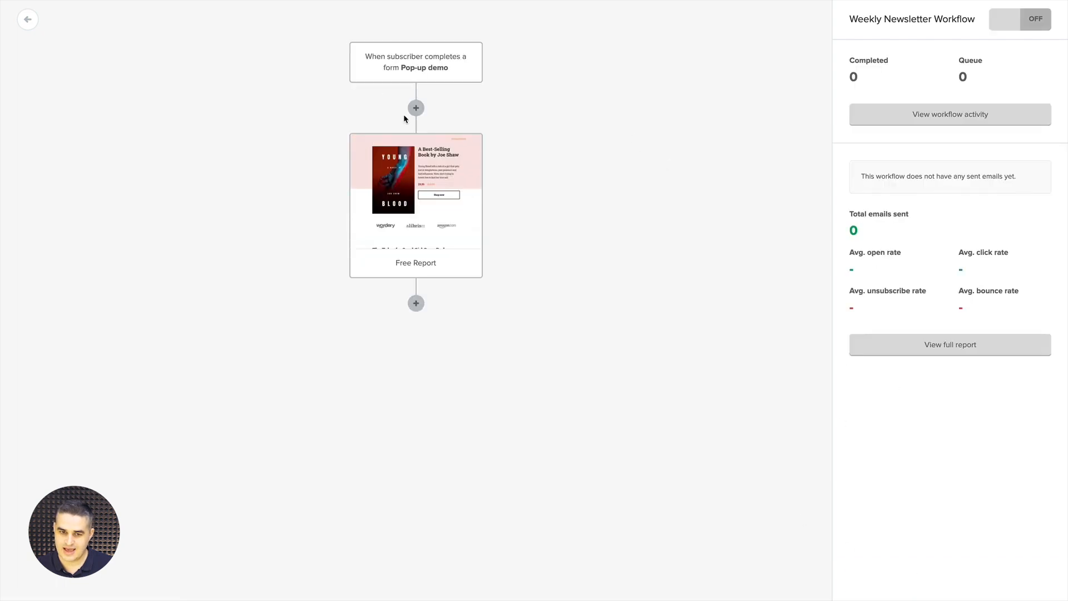
Insert a Delay step after the trigger that waits 1 day
click(416, 109)
click(384, 191)
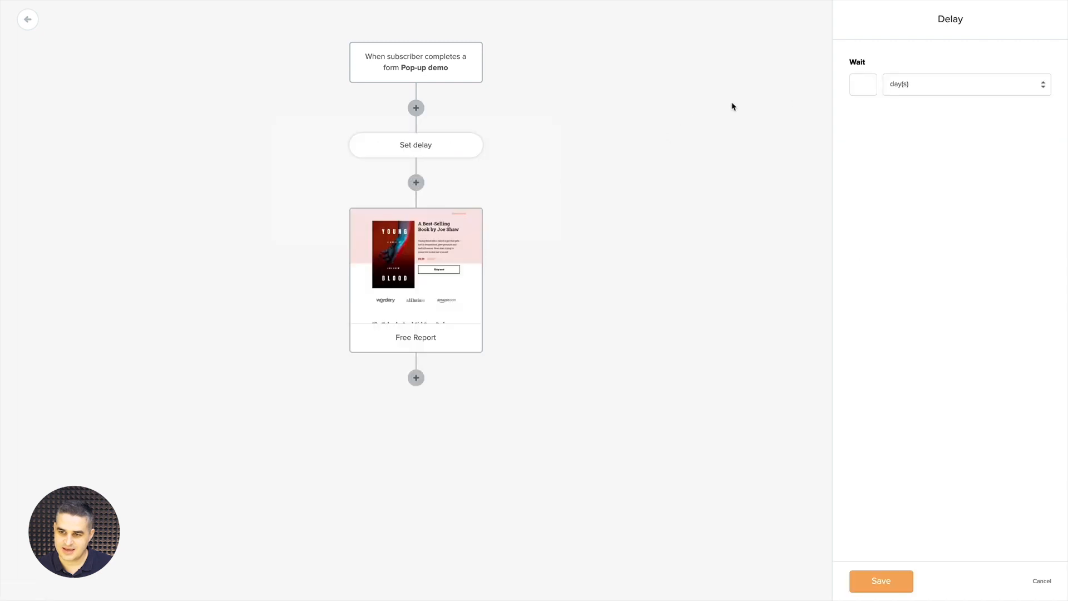
click(864, 89)
text(1)
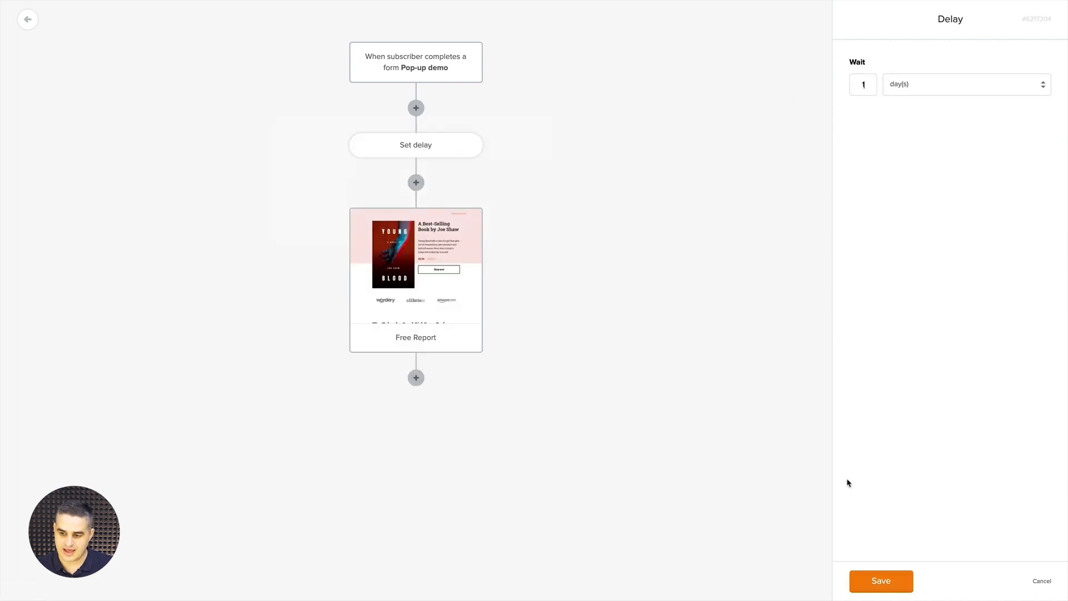
click(886, 589)
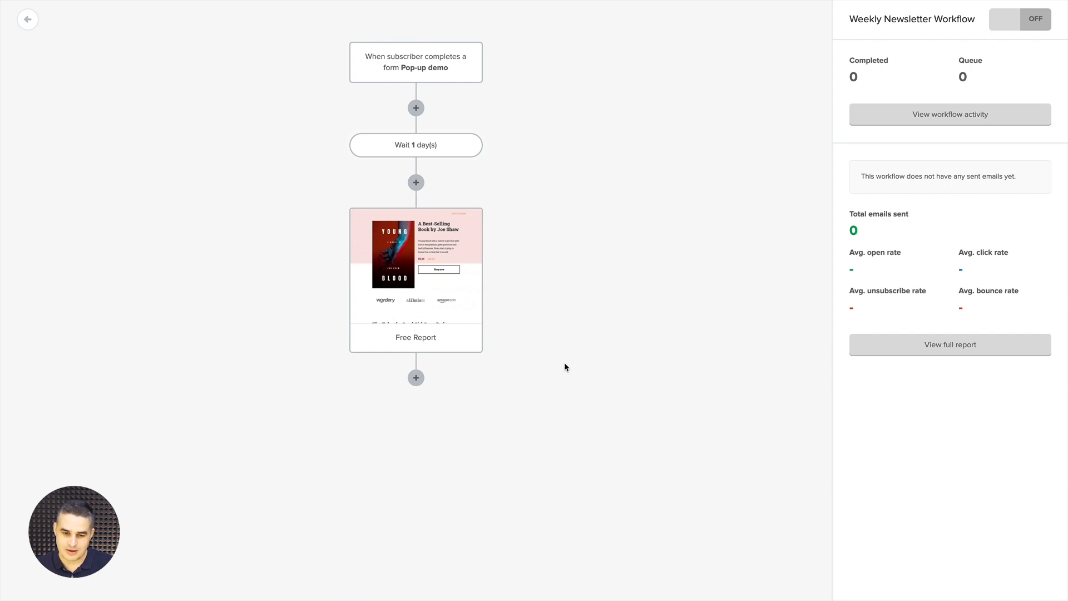
mouse_move(427, 260)
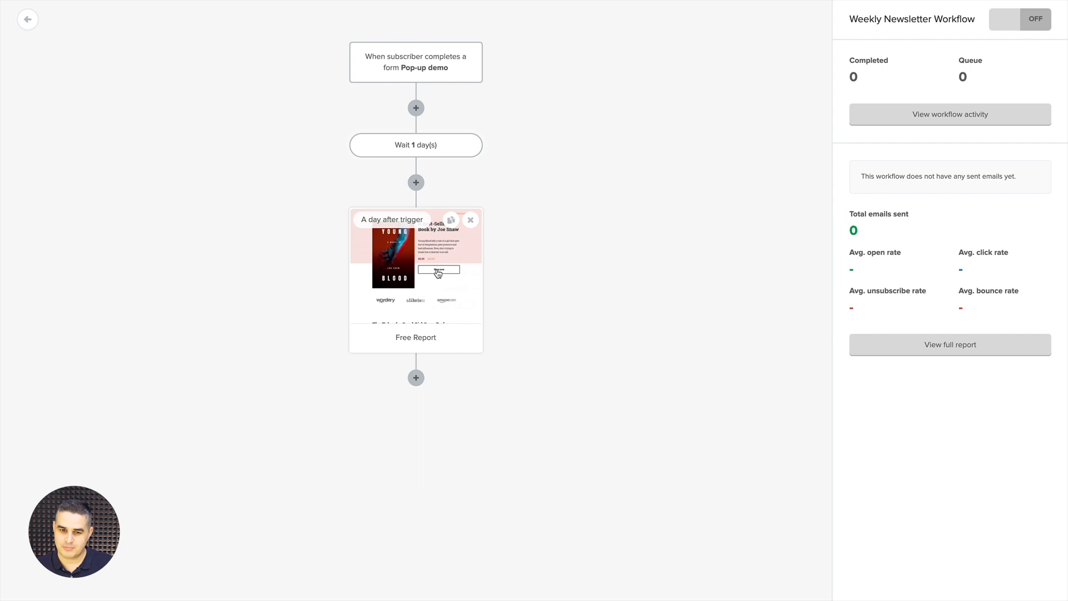
In the Free Report email's book block, clear the $9,99 price and $15.99 old price
click(437, 272)
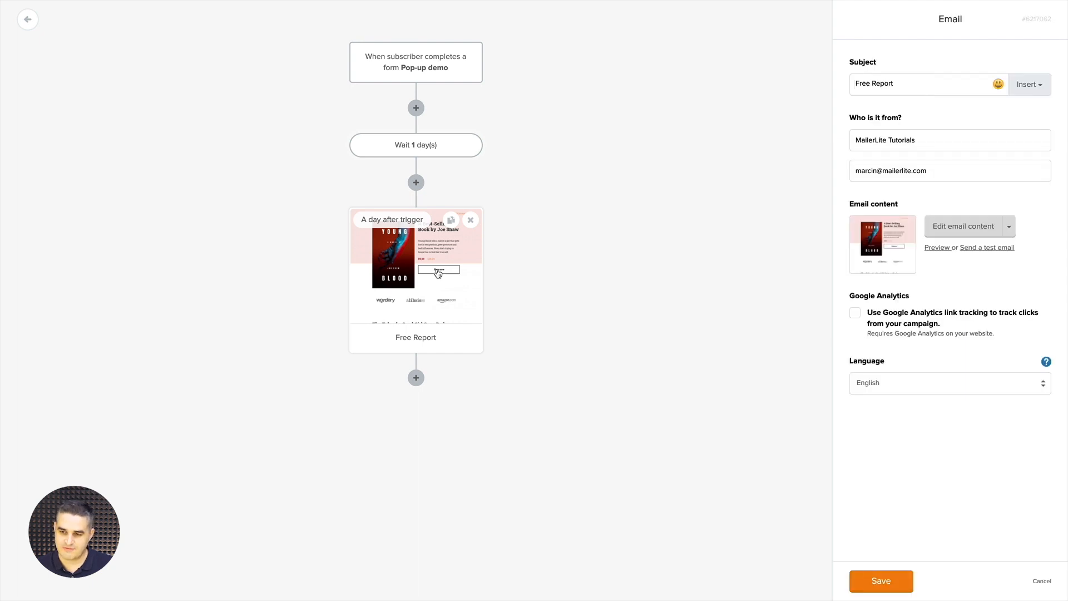
click(957, 228)
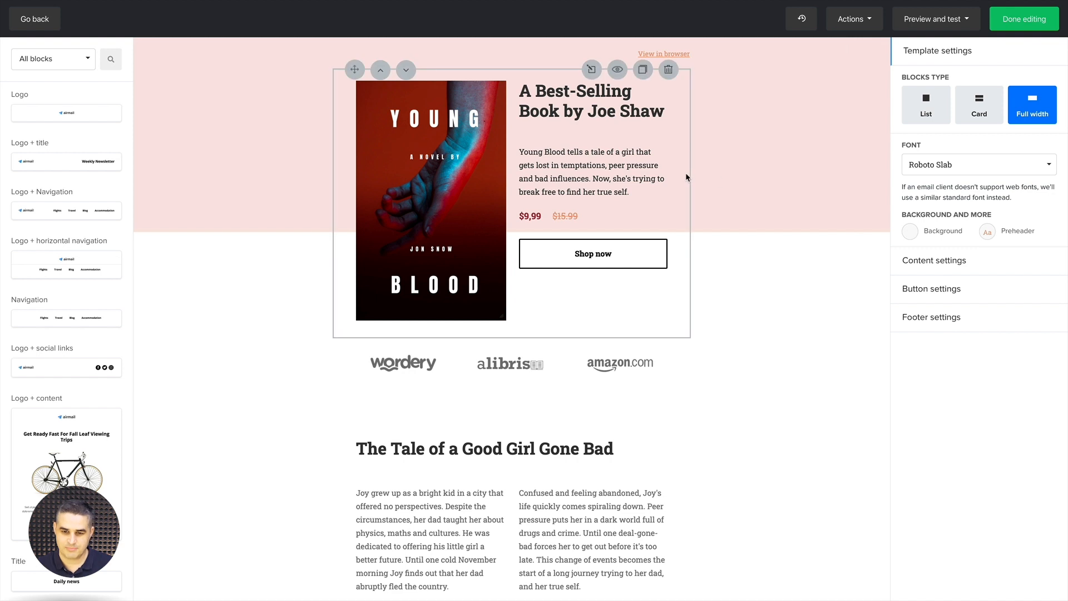
click(485, 168)
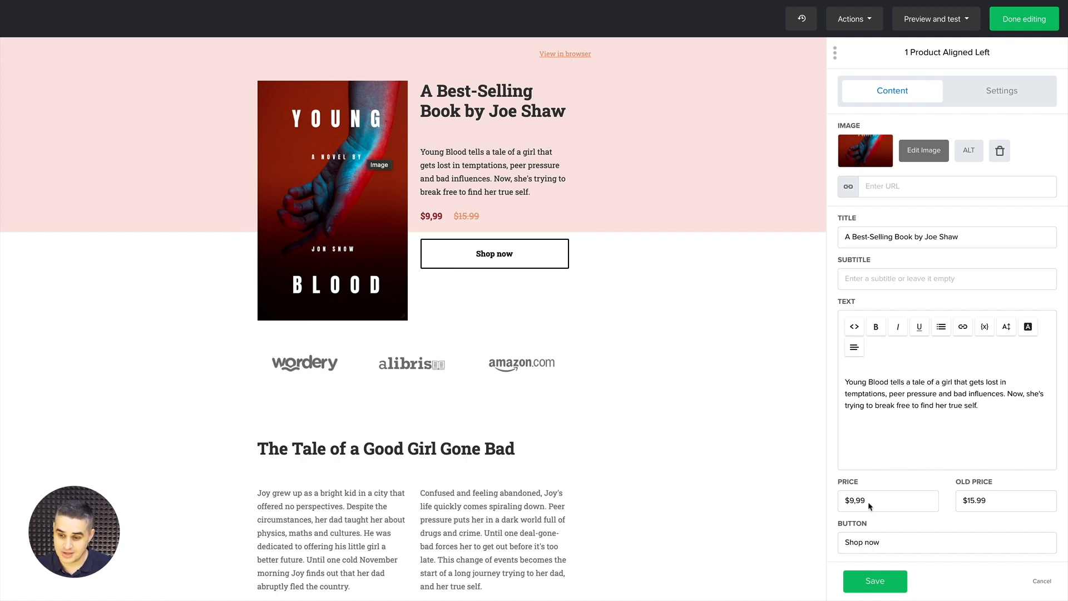
triple_click(908, 496)
key(BackSpace)
key(Tab)
key(BackSpace)
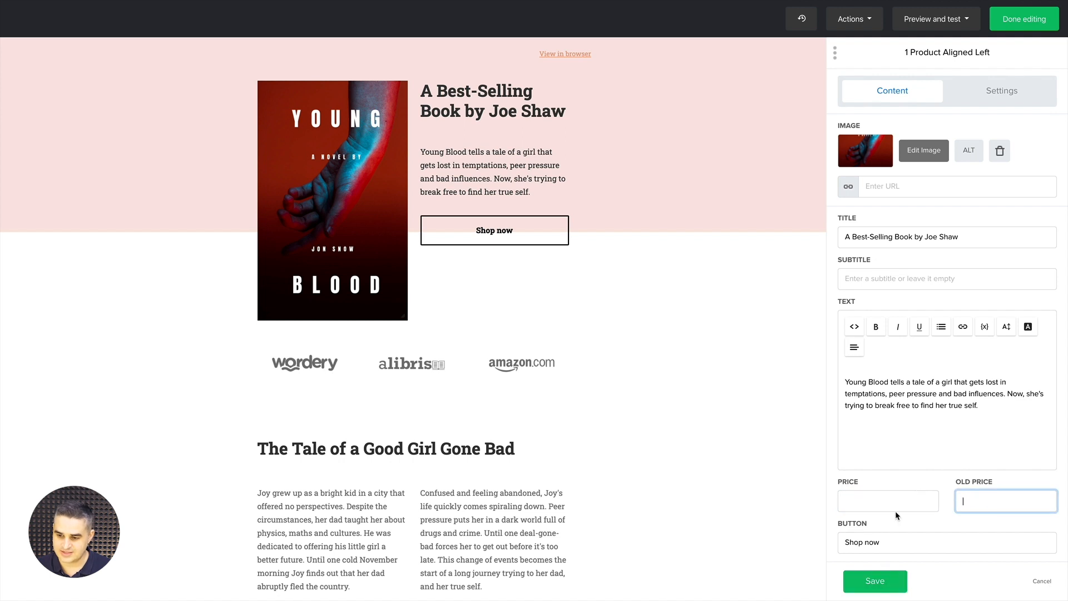
Label the block's button 'Download Report', link it to the Google Drive file, and save
key(Tab)
text(Do)
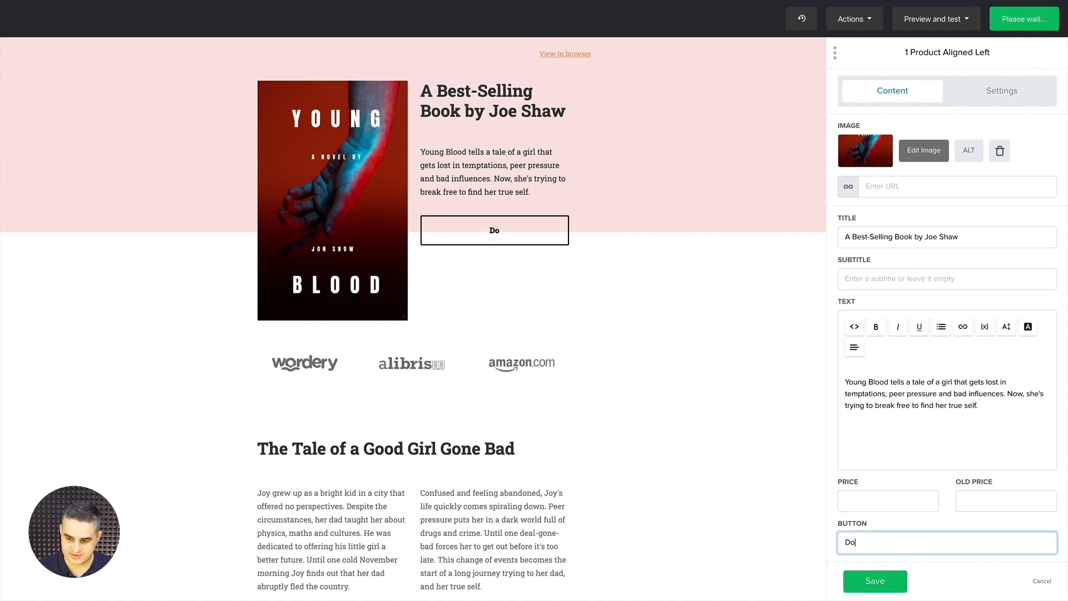
text(wnload Report)
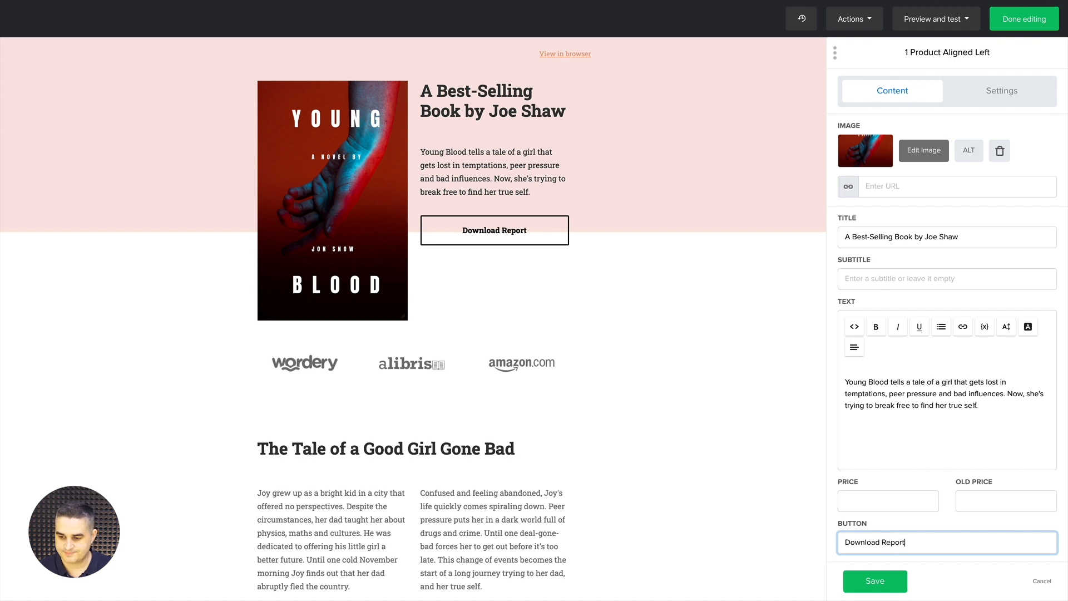
click(864, 541)
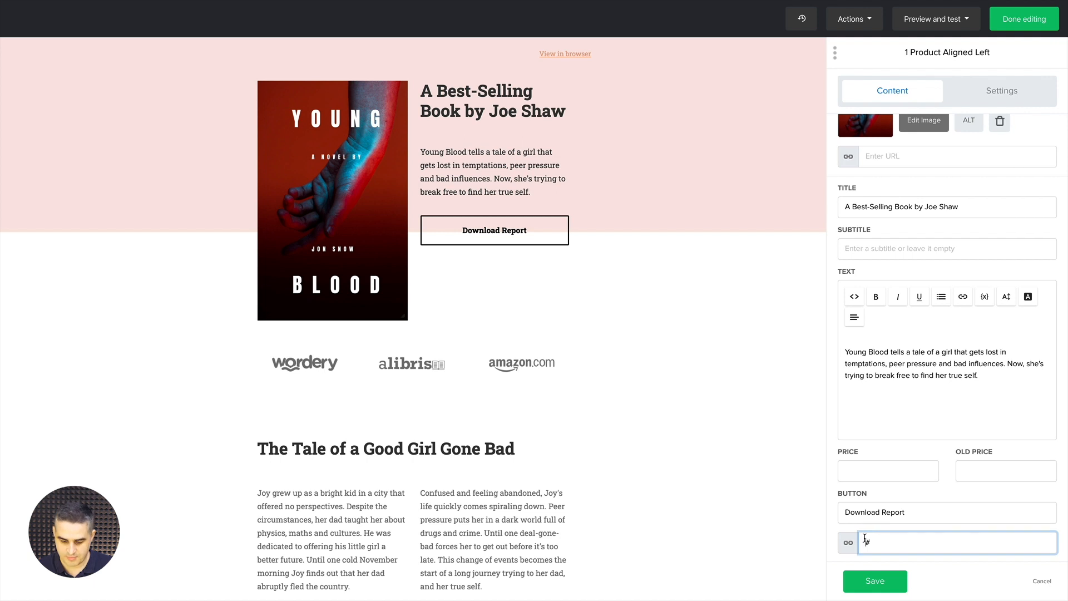
key(ctrl+v)
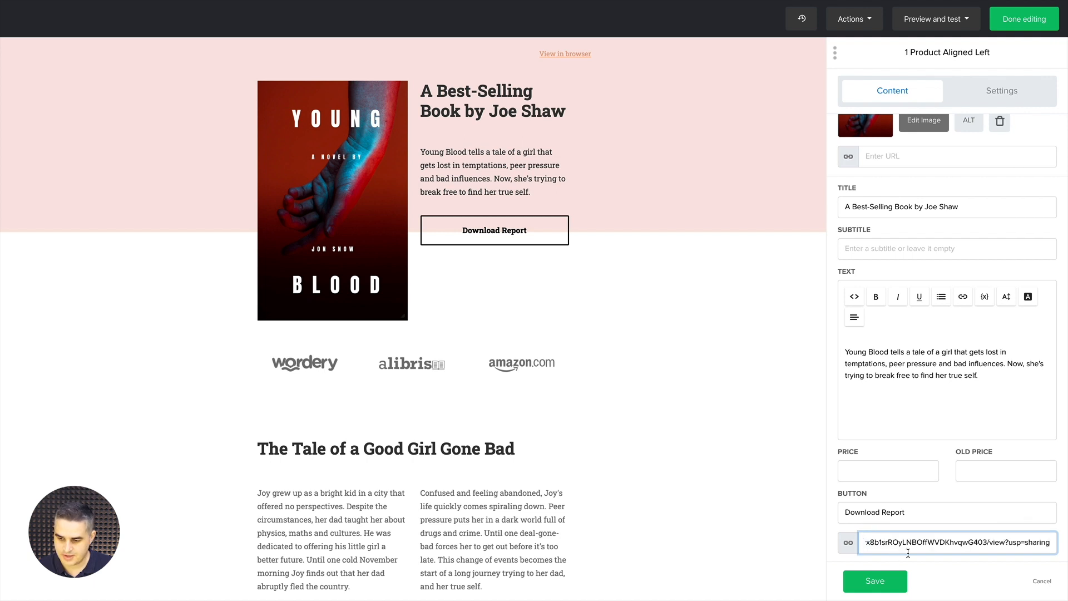
click(877, 581)
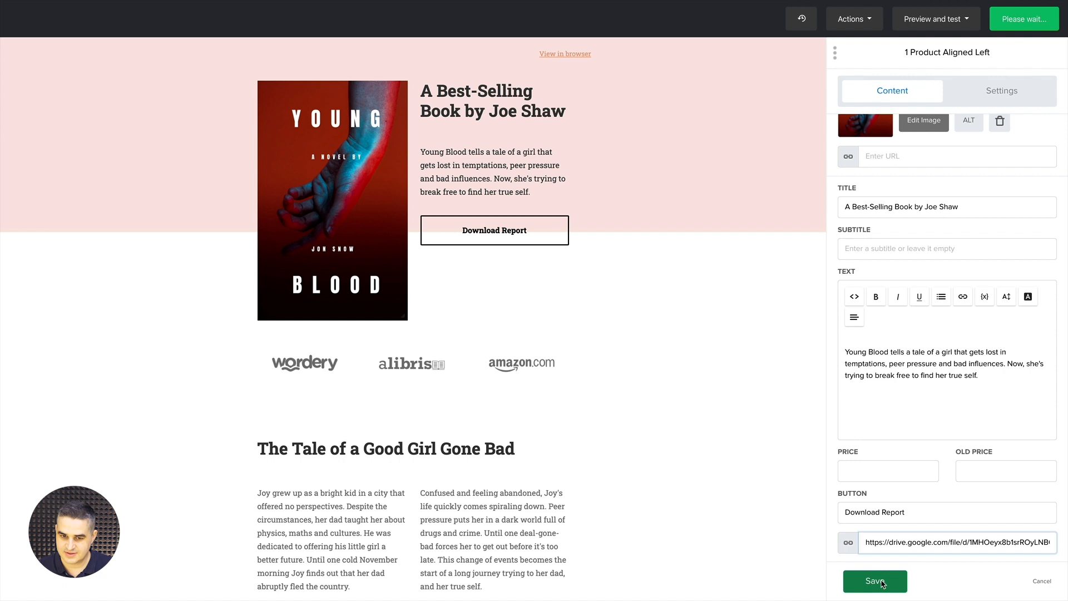
mouse_move(688, 269)
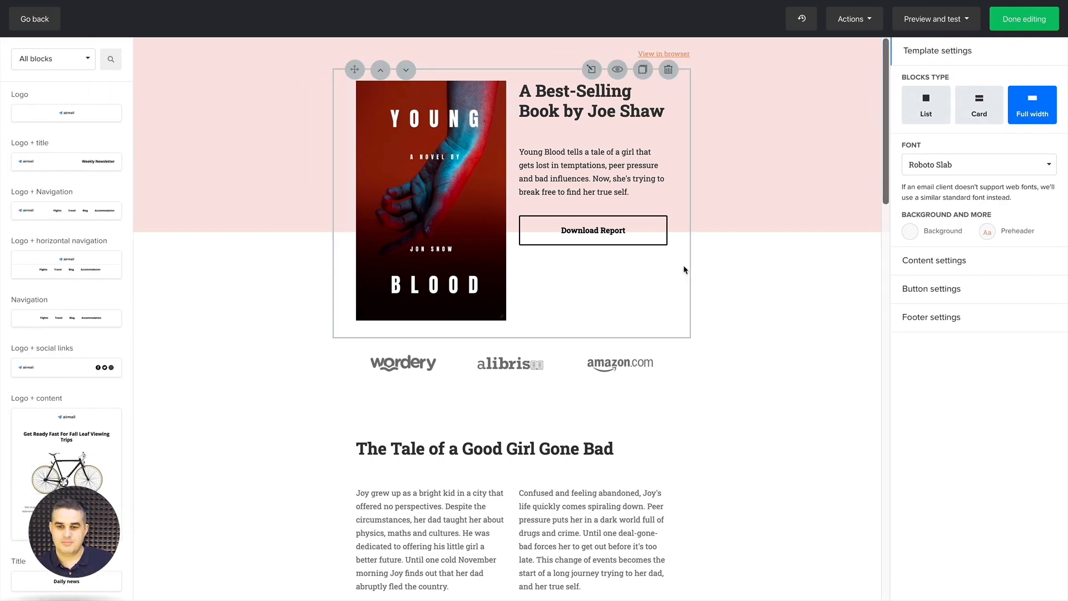
scroll(589, 417, down, 5)
scroll(590, 417, up, 5)
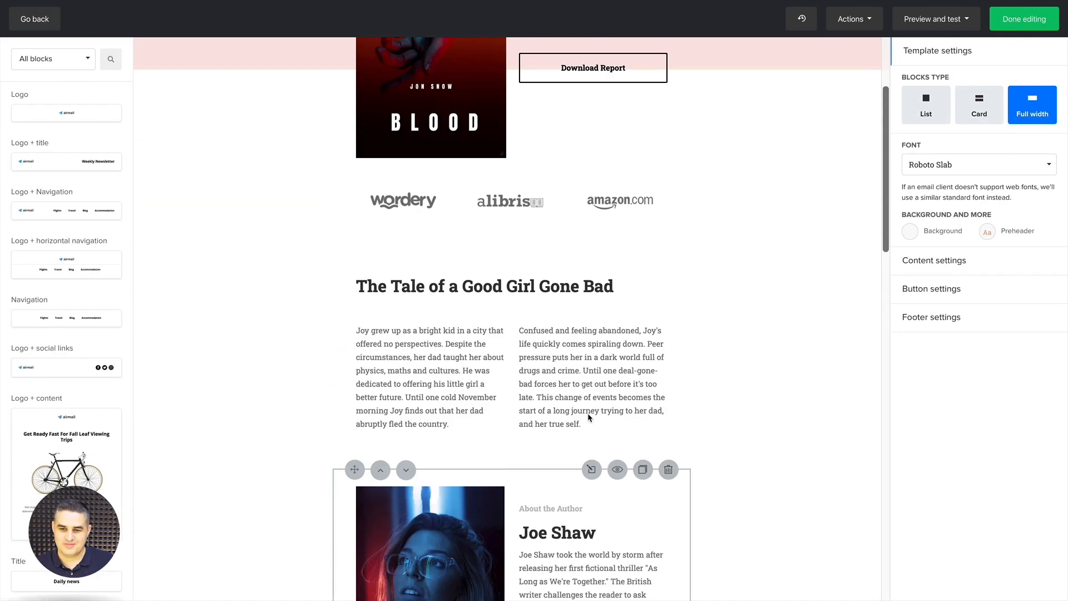